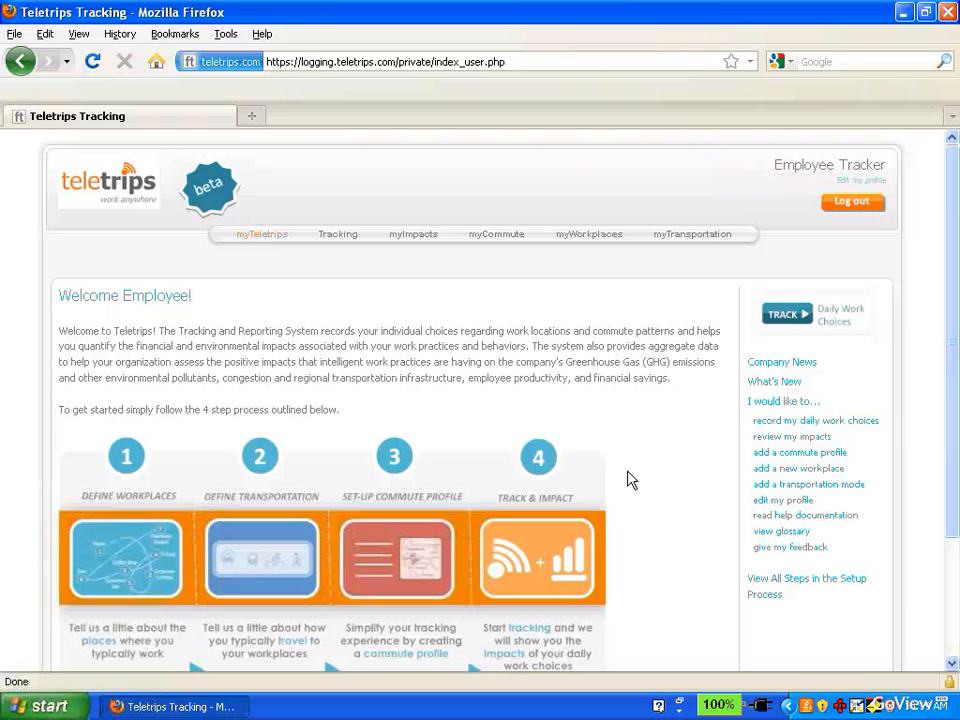
Start the setup process and add the company location Primary Office as a new workplace.
{"action": "scroll", "coordinate": [610, 476], "scroll_direction": "down", "scroll_amount": 3}
{"action": "scroll", "coordinate": [588, 471], "scroll_direction": "down", "scroll_amount": 3}
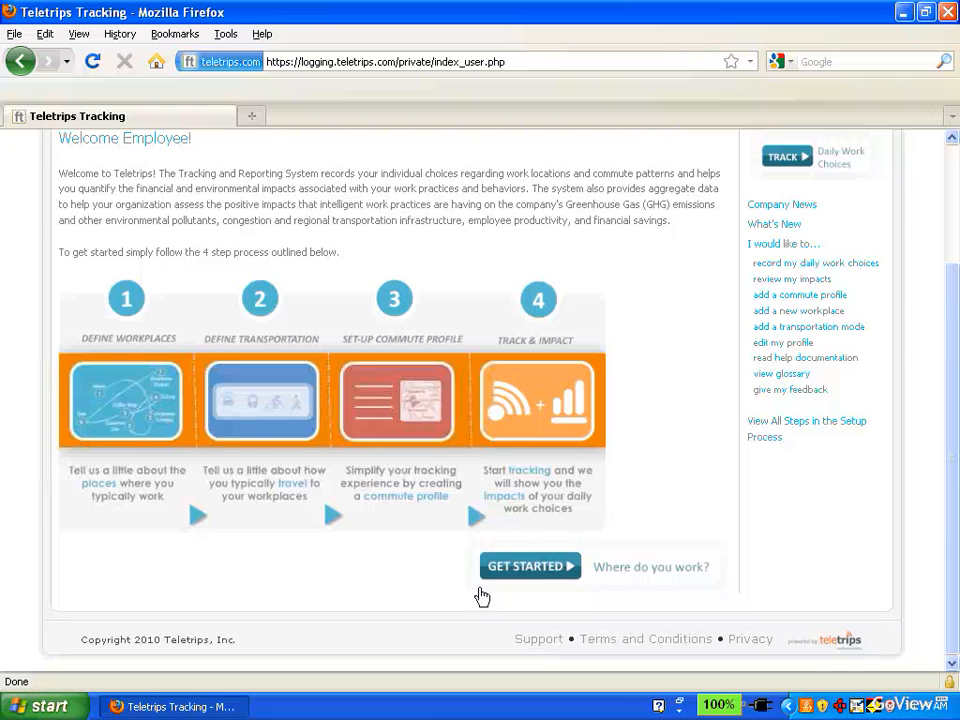
{"action": "left_click", "coordinate": [508, 576]}
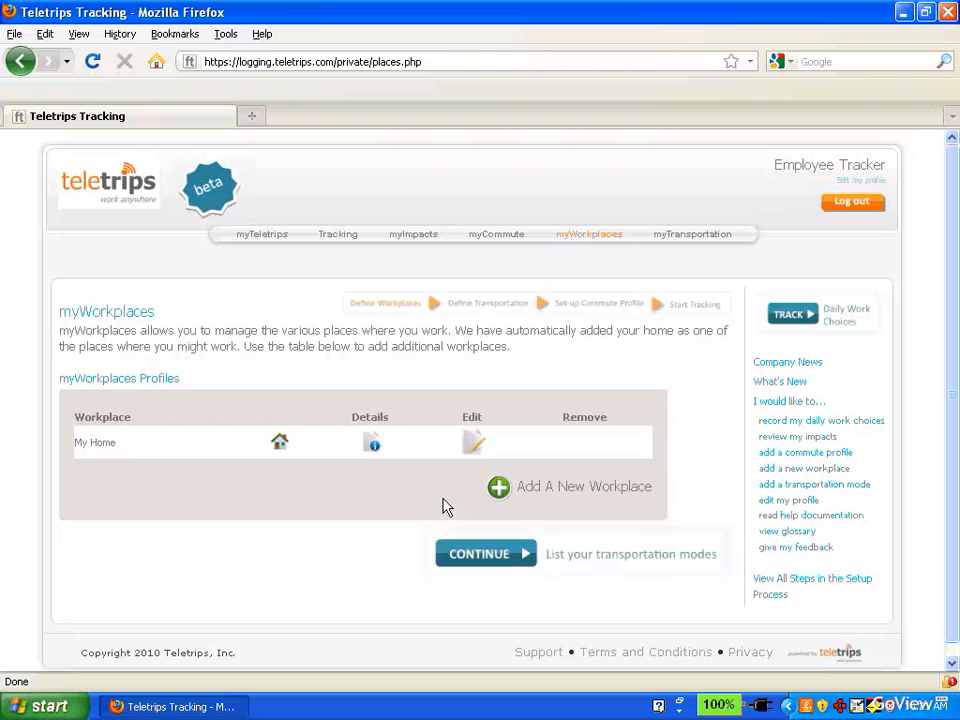
{"action": "left_click", "coordinate": [551, 492]}
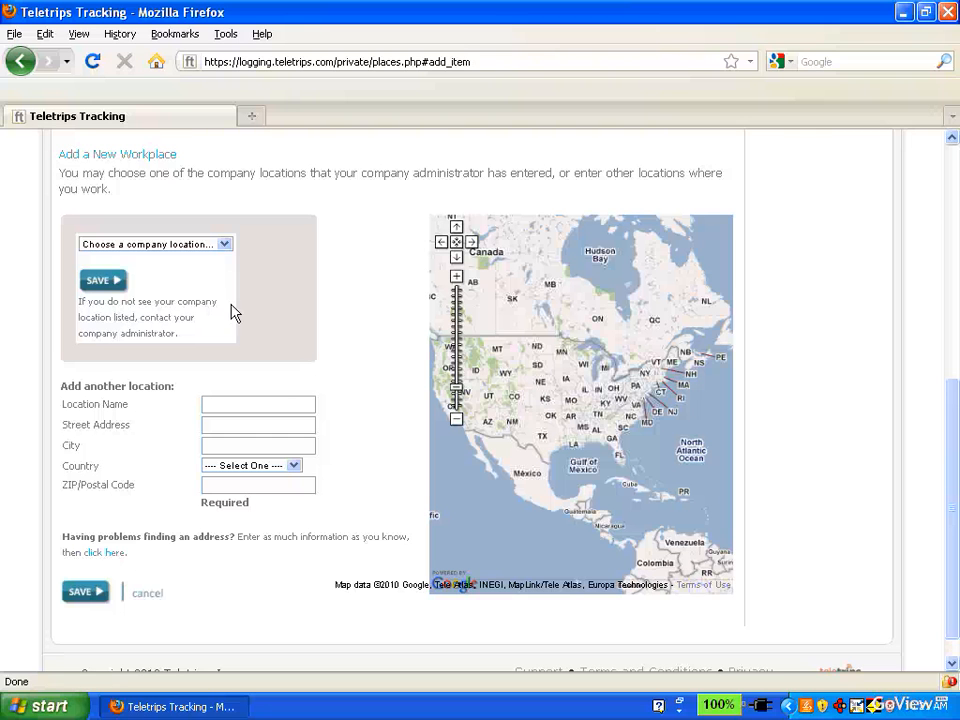
{"action": "left_click", "coordinate": [225, 247]}
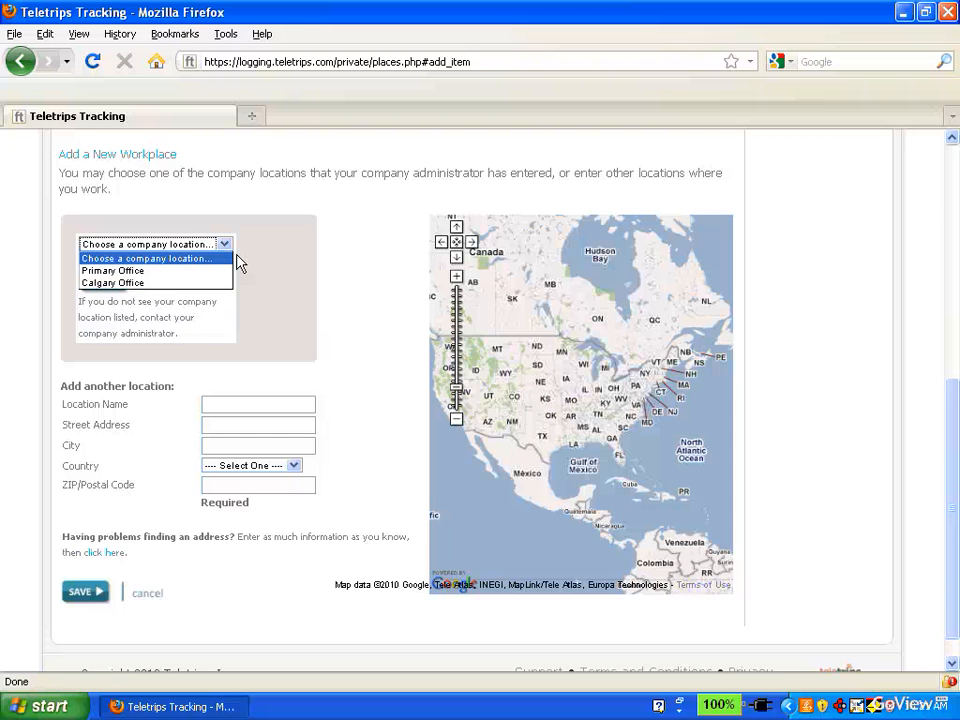
{"action": "left_click", "coordinate": [221, 271]}
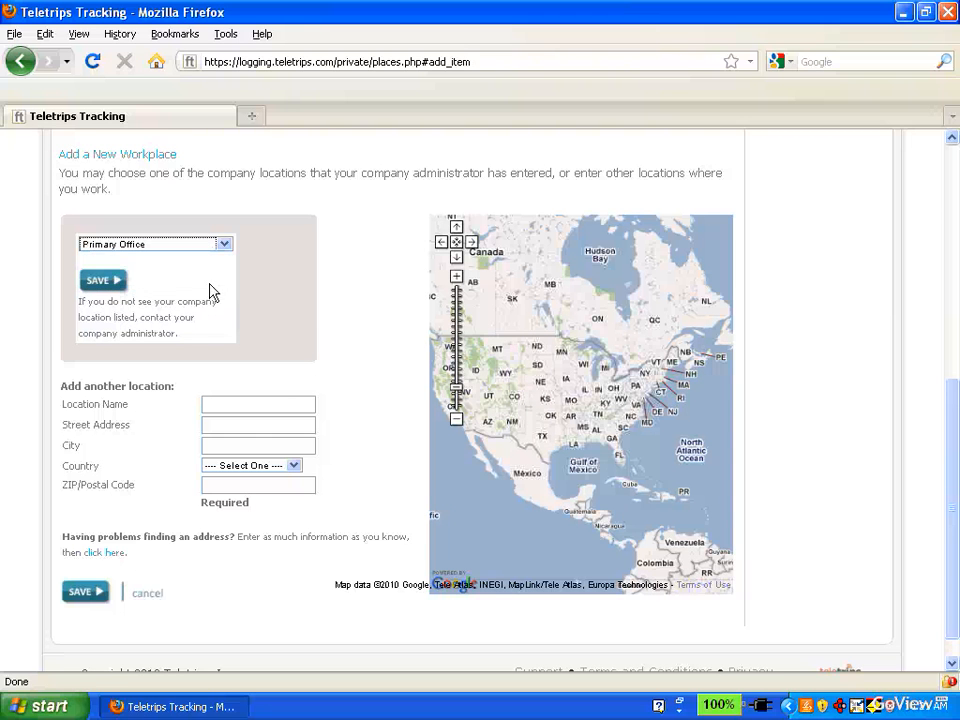
{"action": "left_click", "coordinate": [103, 281]}
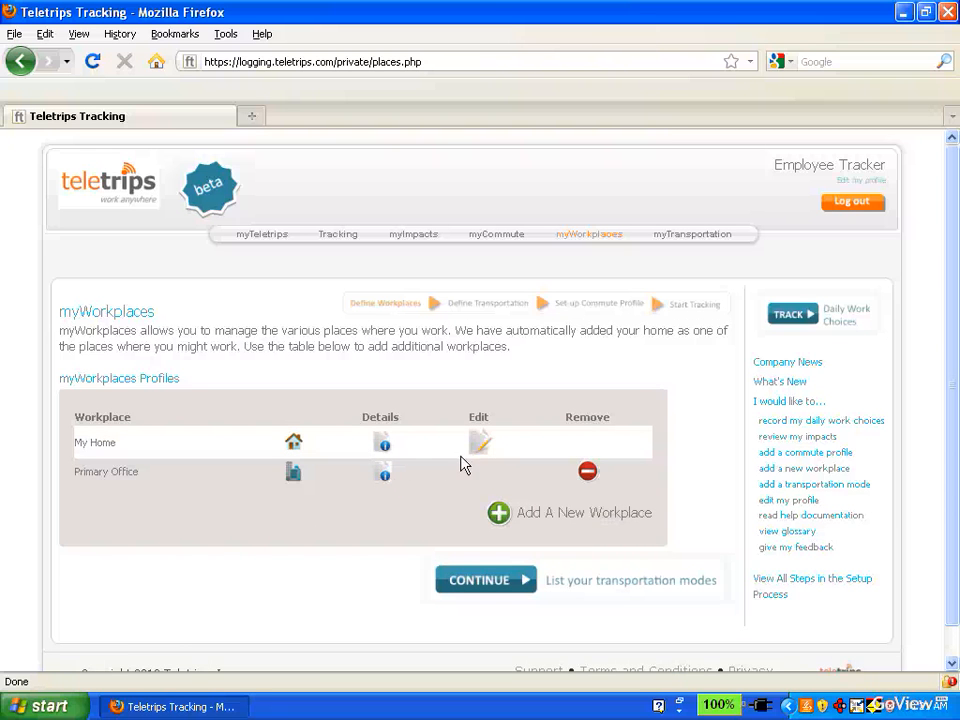
Fill in another new workplace named Coffee Shop with its street address, city San Jose and country United States.
{"action": "left_click", "coordinate": [526, 513]}
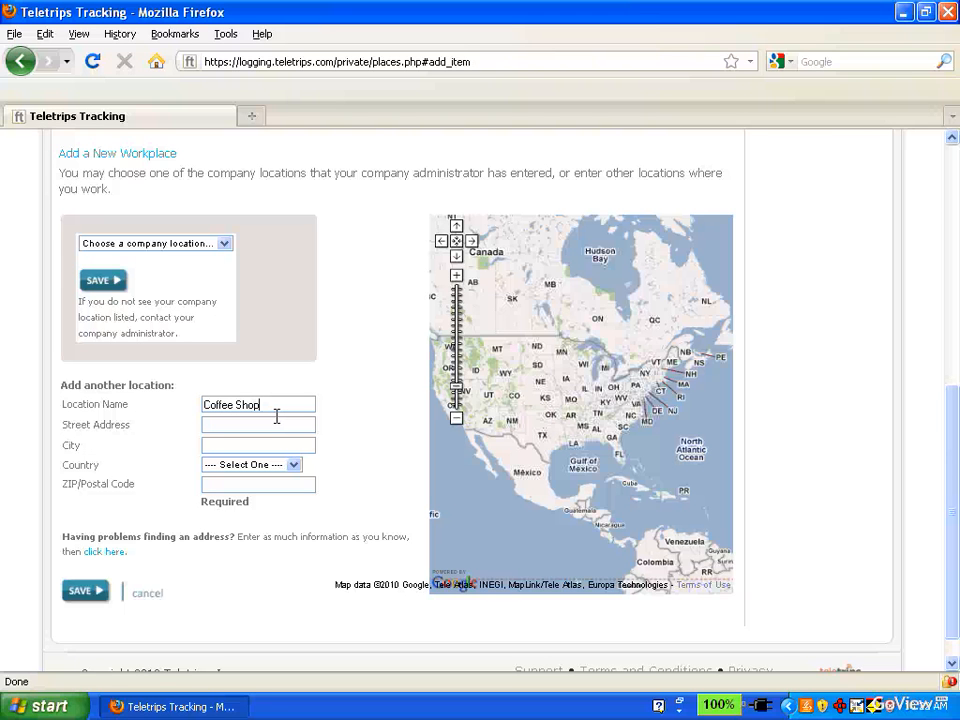
{"action": "left_click", "coordinate": [274, 430]}
{"action": "left_click", "coordinate": [271, 438]}
{"action": "type", "text": "San Jose"}
{"action": "left_click", "coordinate": [294, 467]}
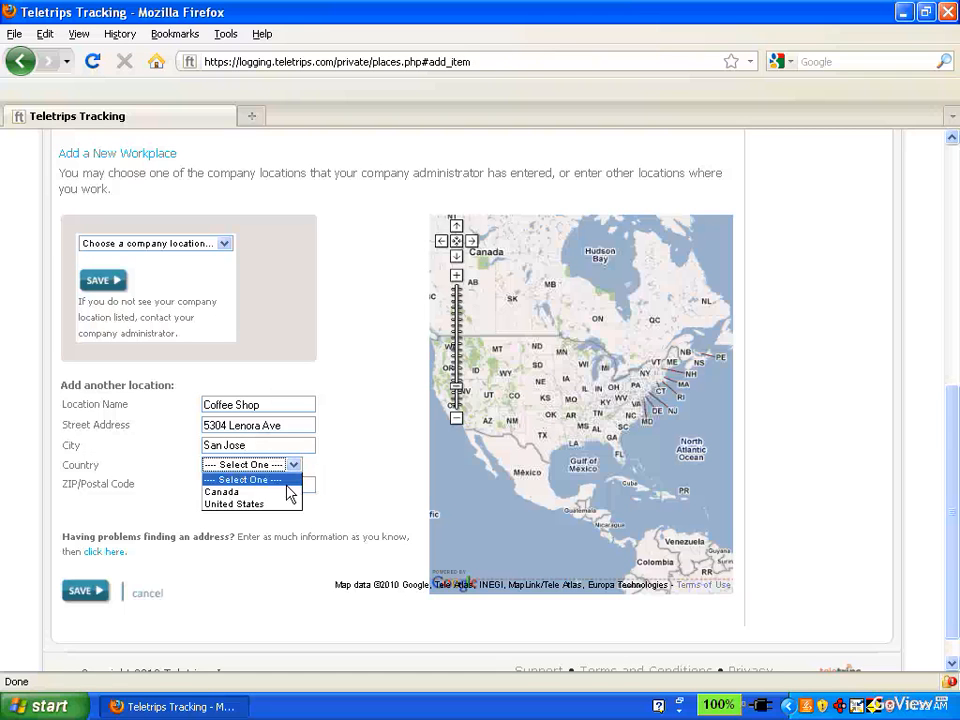
{"action": "left_click", "coordinate": [272, 504]}
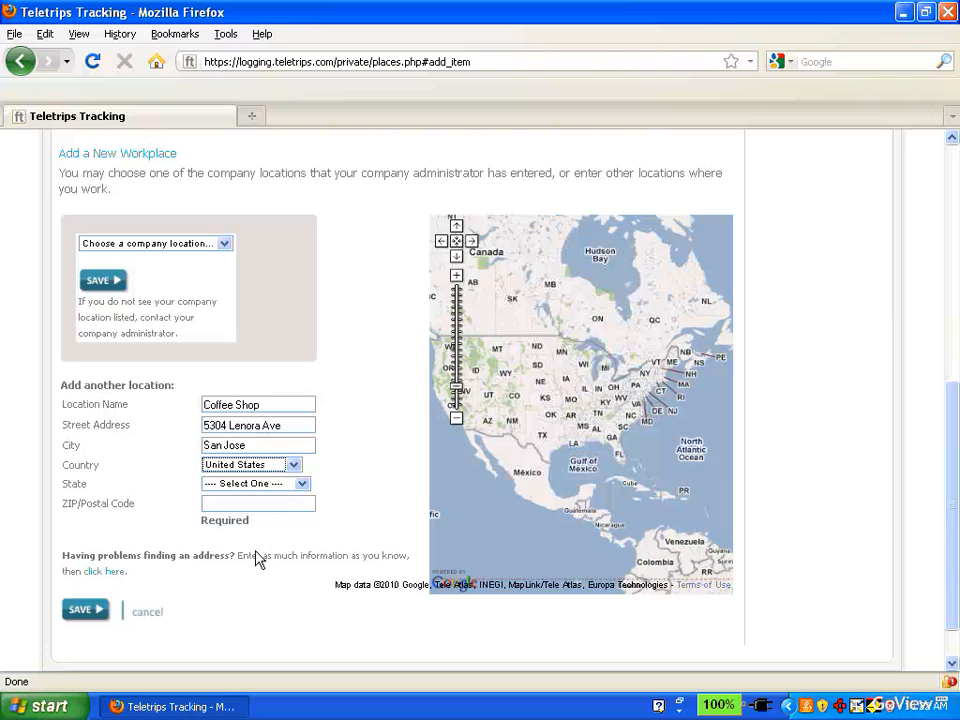
Look up the Coffee Shop address on the map, copy it into the location form and save the workplace.
{"action": "left_click", "coordinate": [125, 577]}
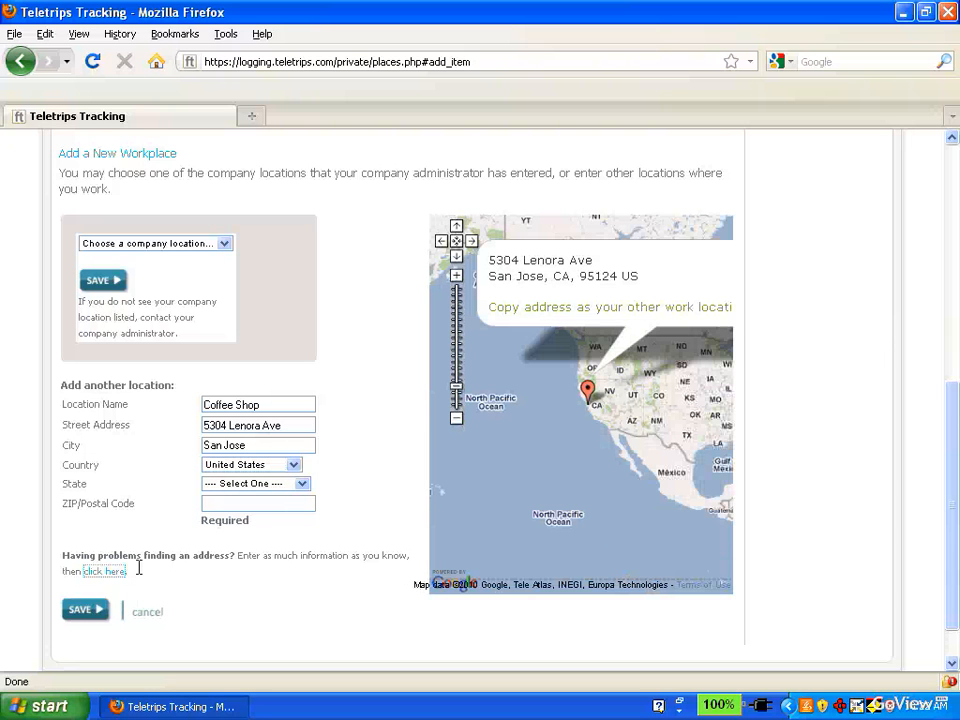
{"action": "left_click", "coordinate": [558, 308]}
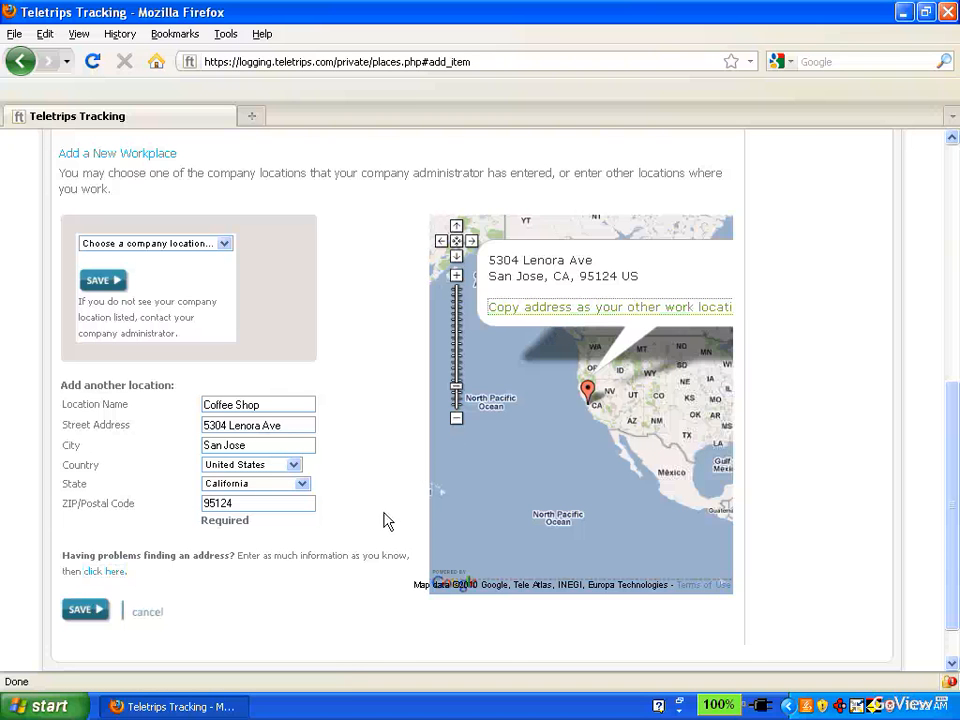
{"action": "left_click", "coordinate": [86, 610]}
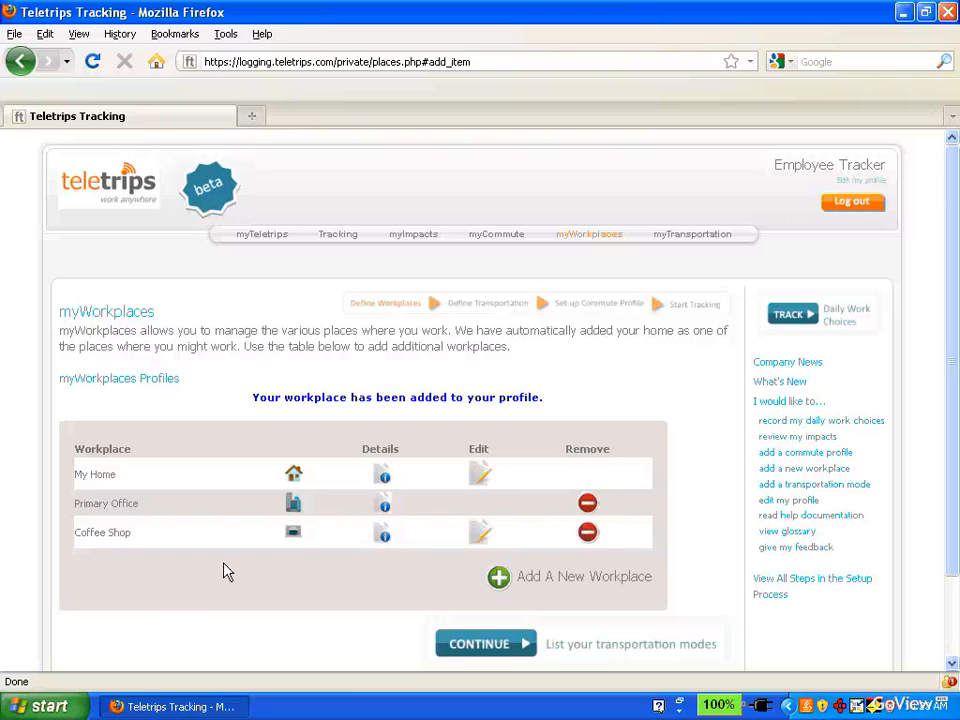
Review the address details of the listed workplaces and update the Coffee Shop entry with its existing data.
{"action": "mouse_move", "coordinate": [384, 477]}
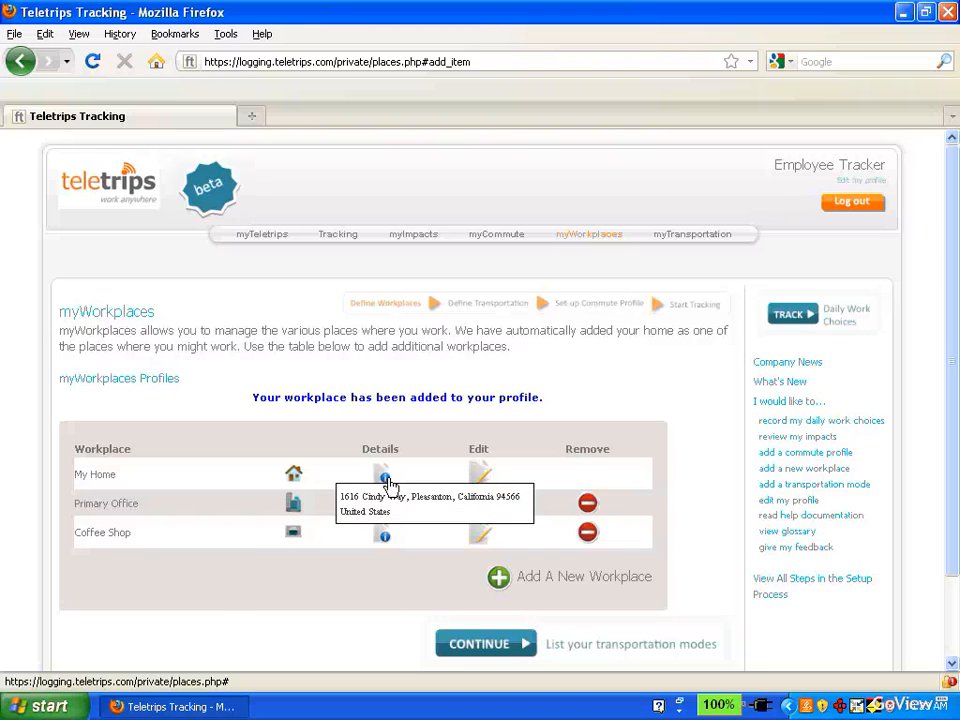
{"action": "mouse_move", "coordinate": [393, 519]}
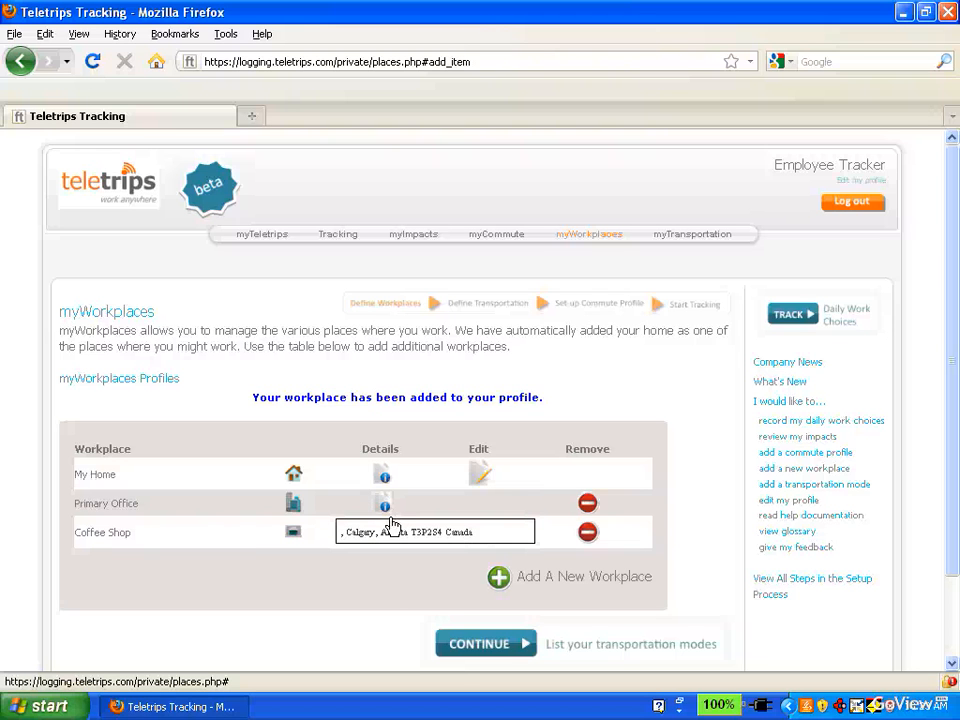
{"action": "mouse_move", "coordinate": [386, 547]}
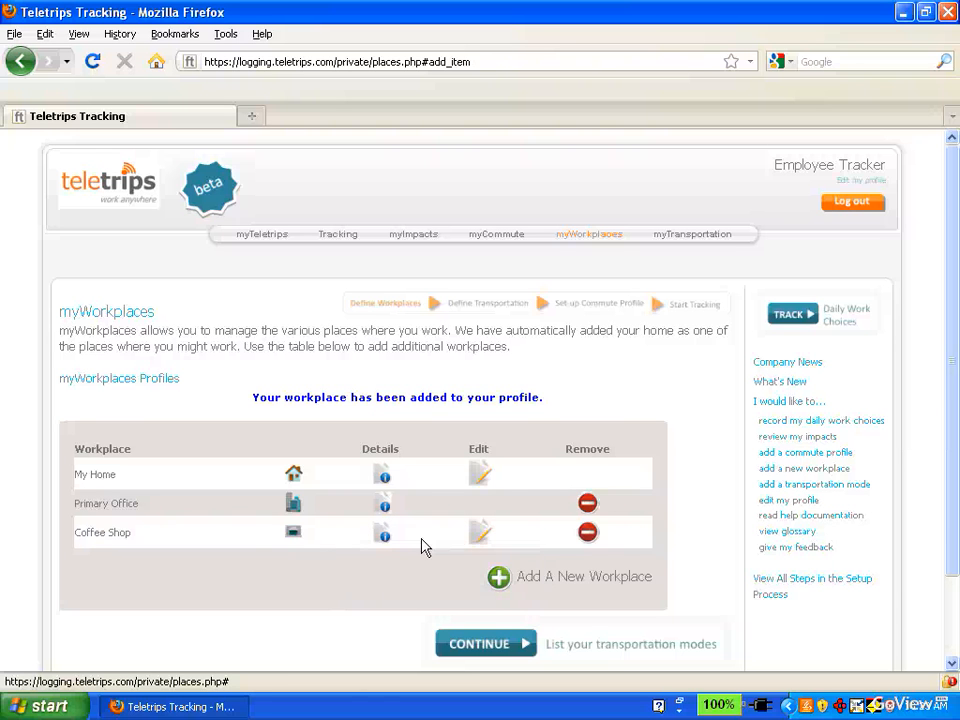
{"action": "left_click", "coordinate": [481, 535]}
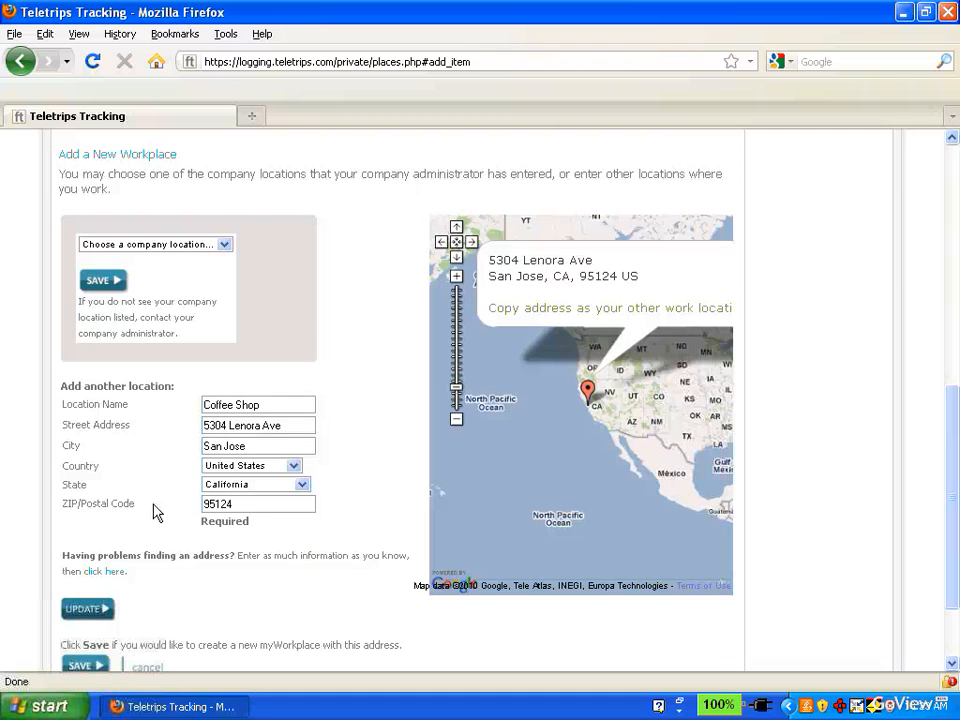
{"action": "left_click", "coordinate": [110, 628]}
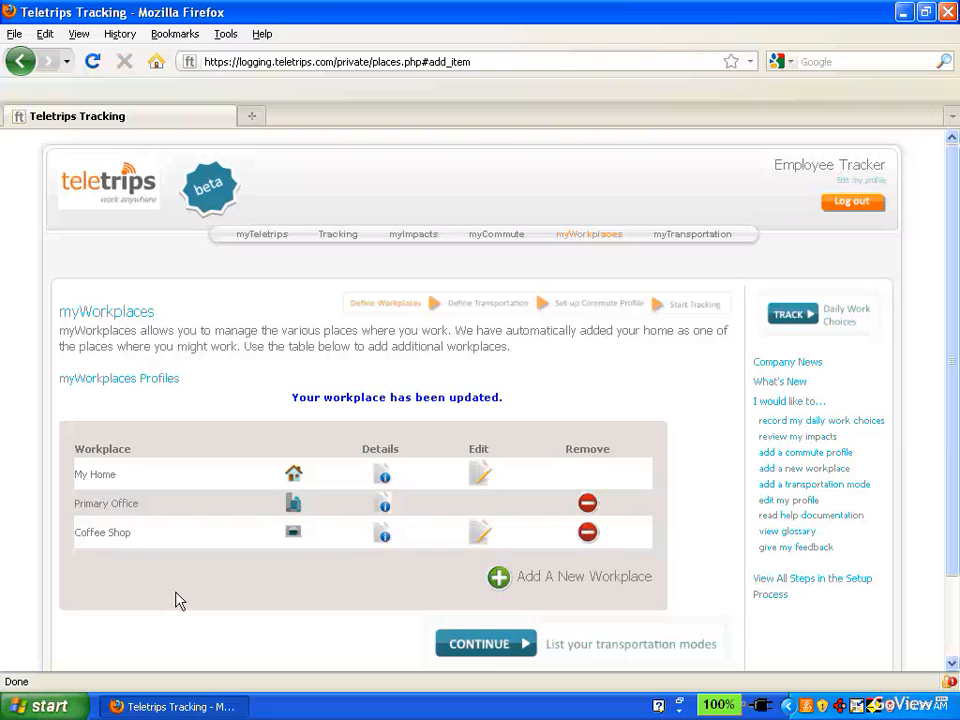
Continue to the transportation modes and add a 2004 Honda Pilot 3.5 Auto-L5 4 as a vehicle.
{"action": "left_click", "coordinate": [497, 663]}
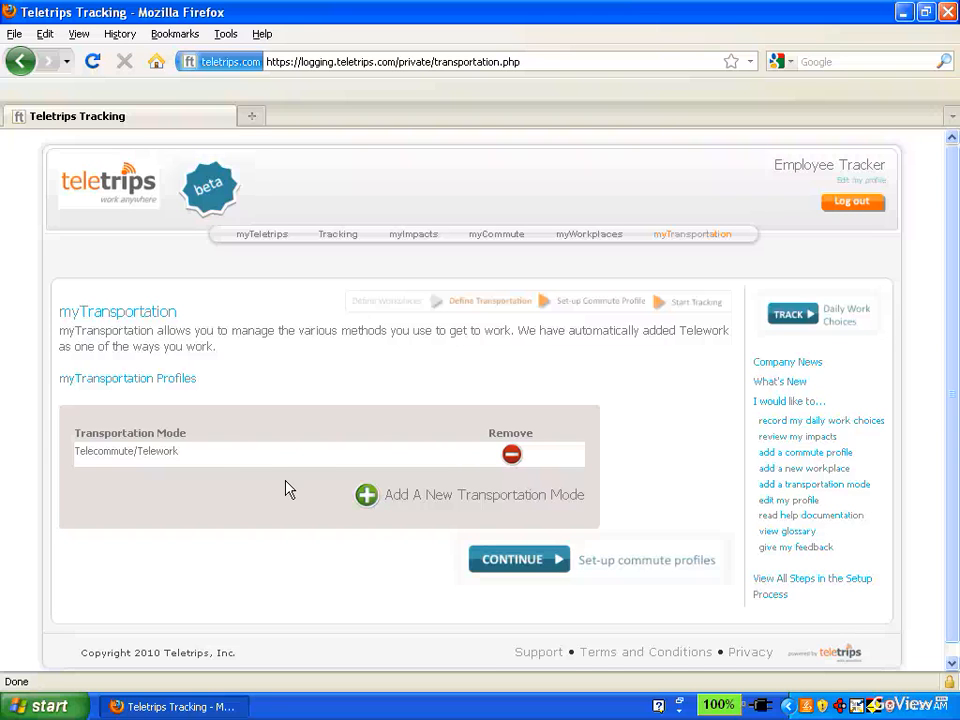
{"action": "left_click", "coordinate": [408, 508]}
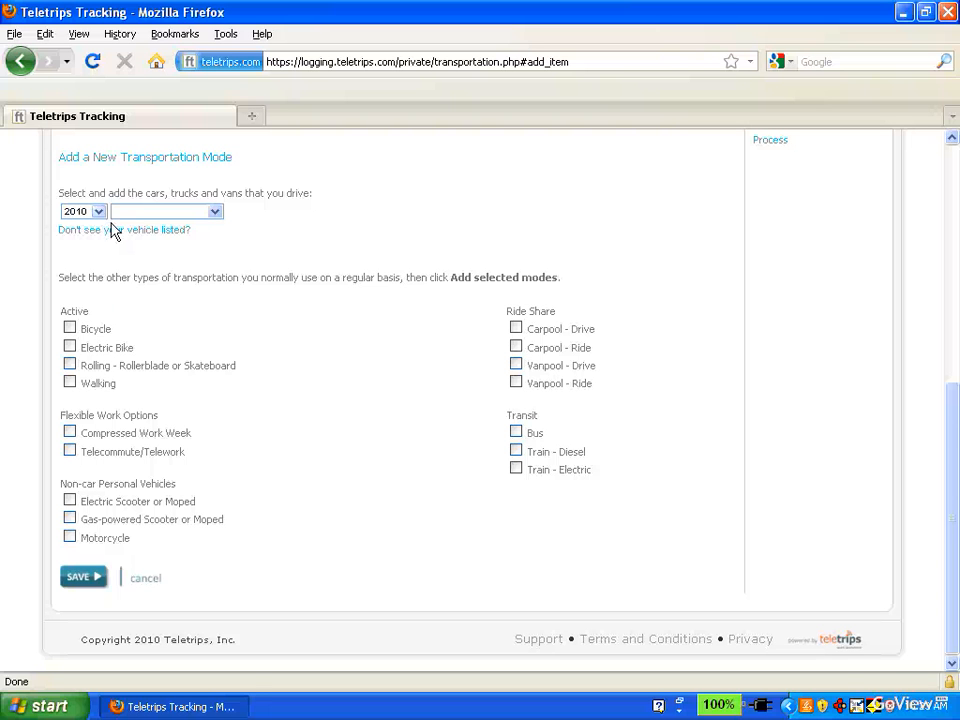
{"action": "left_click", "coordinate": [83, 211]}
{"action": "left_click", "coordinate": [72, 294]}
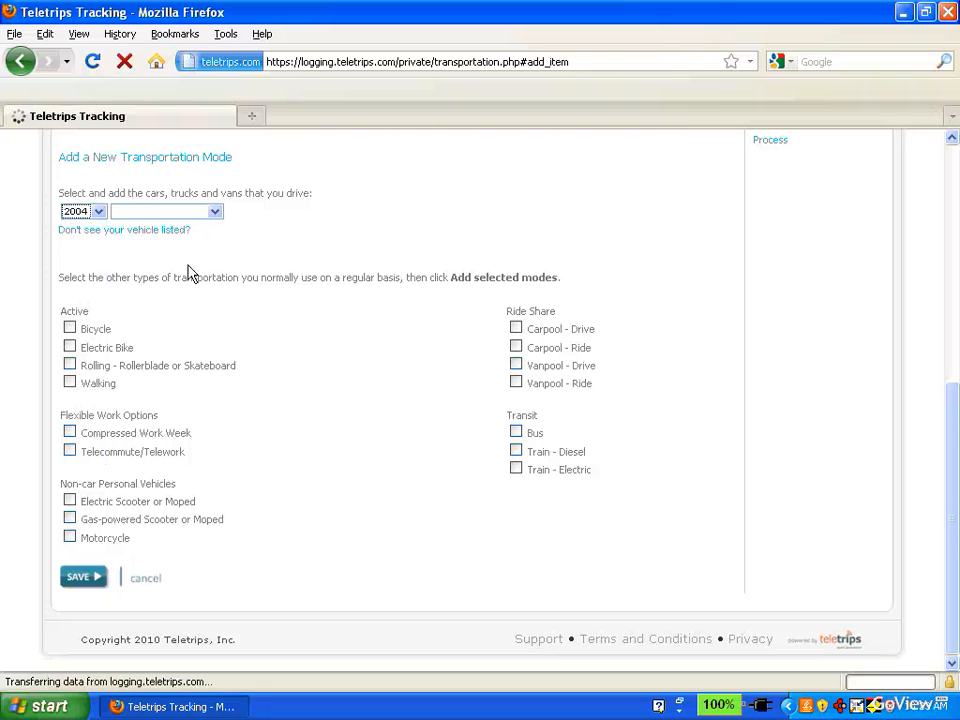
{"action": "left_click", "coordinate": [216, 213]}
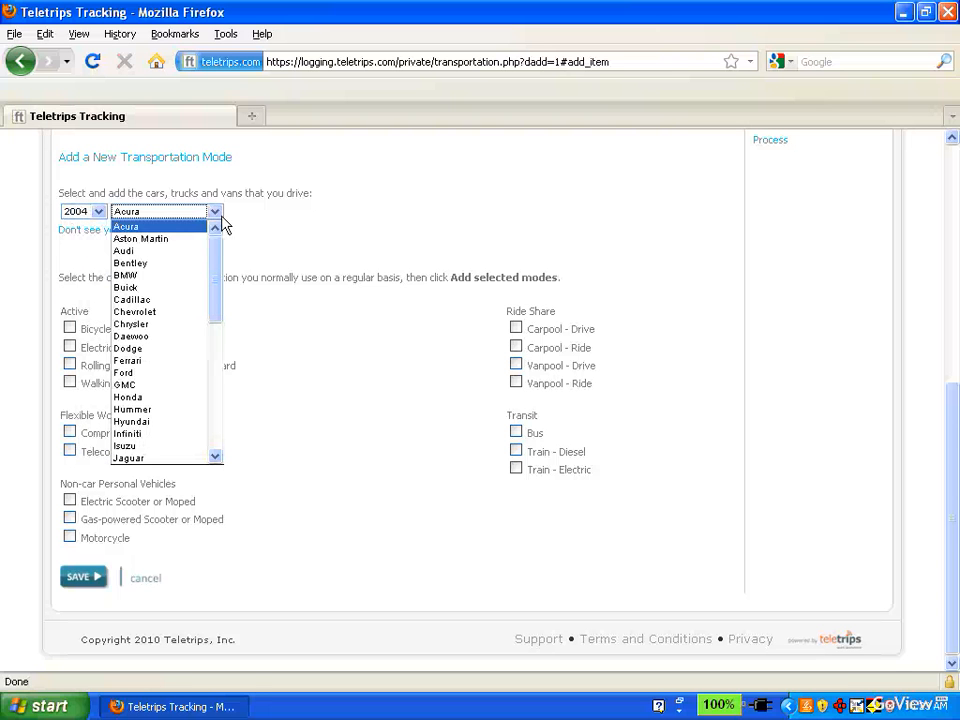
{"action": "left_click", "coordinate": [168, 401]}
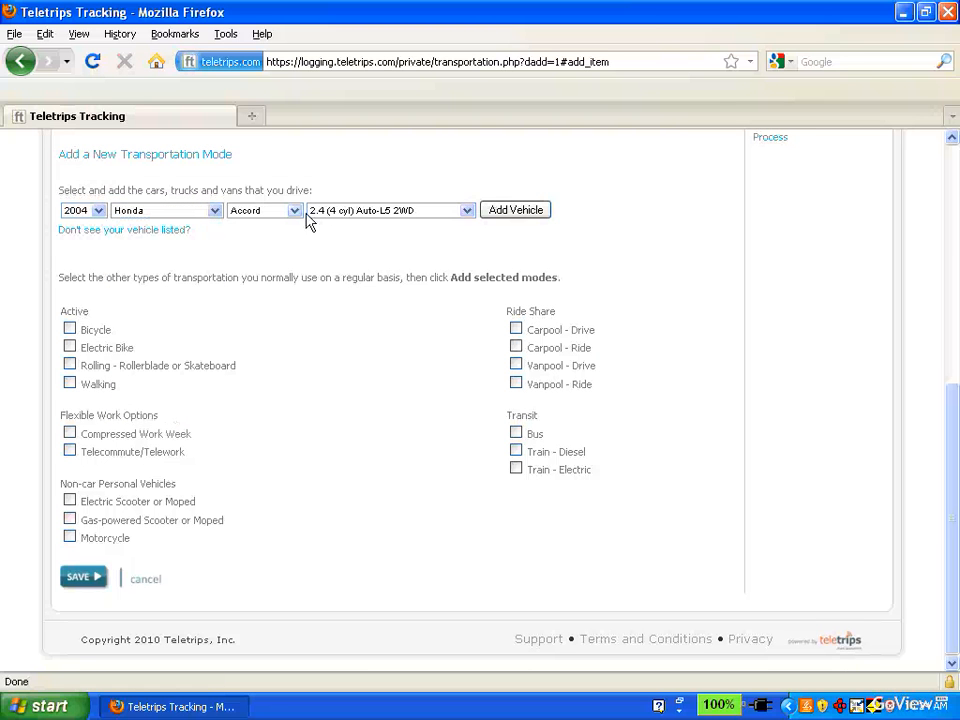
{"action": "left_click", "coordinate": [295, 213]}
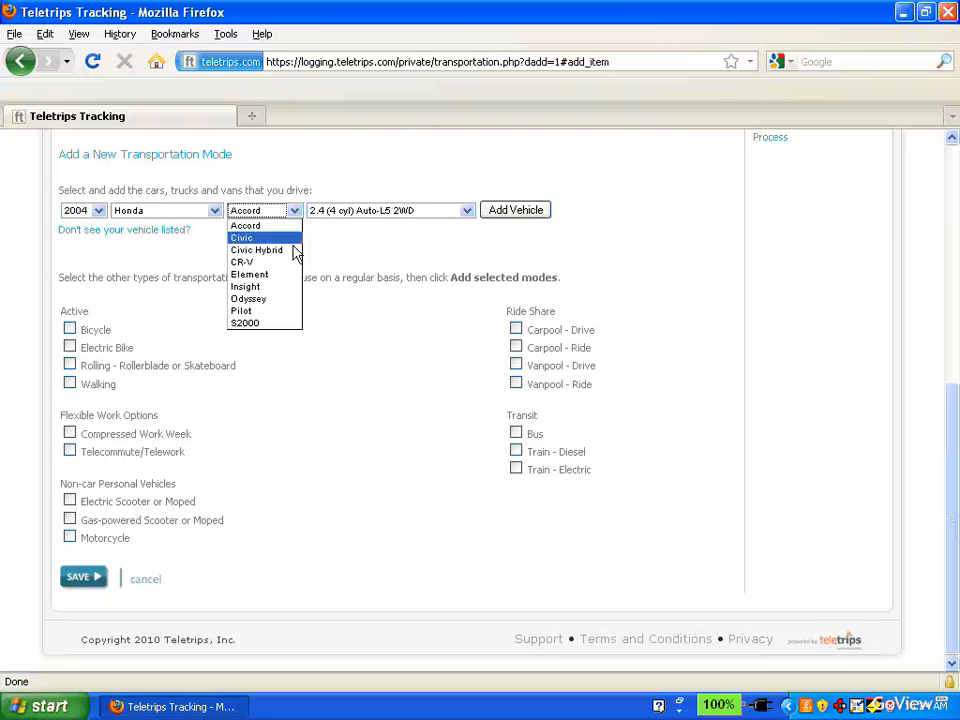
{"action": "left_click", "coordinate": [274, 312]}
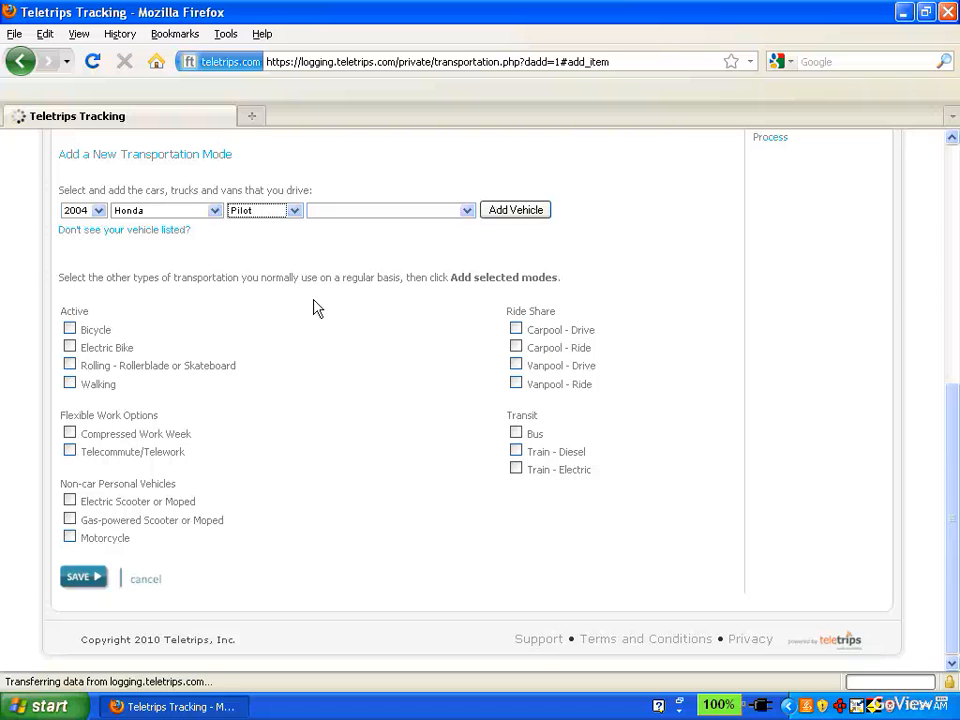
{"action": "left_click", "coordinate": [482, 216]}
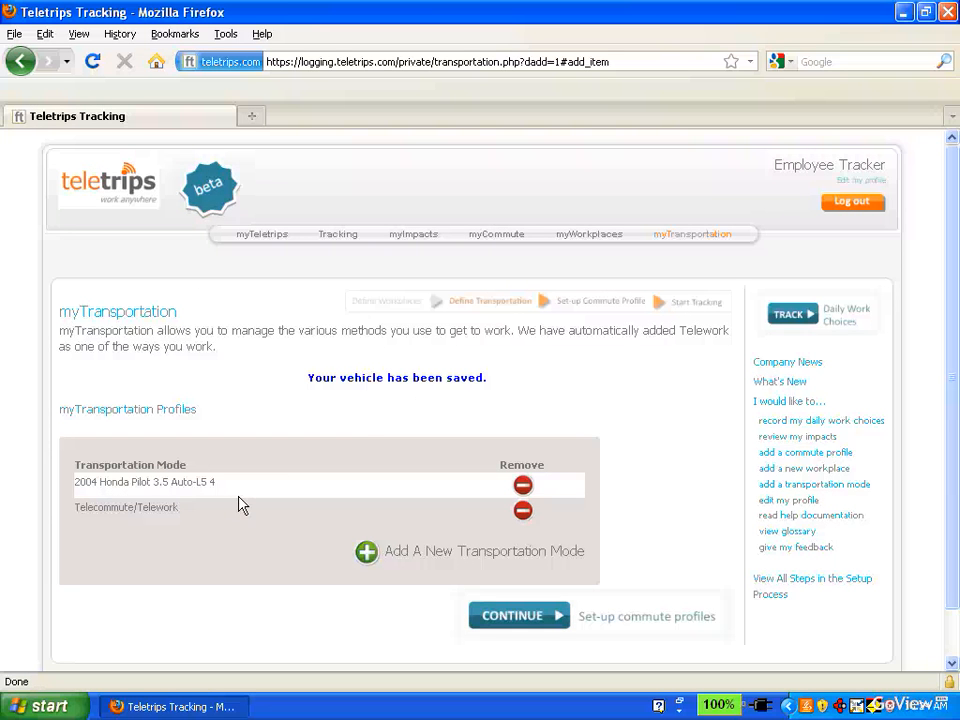
Add Walking, Bus and Train - Electric as further transportation modes and save them.
{"action": "left_click", "coordinate": [422, 560]}
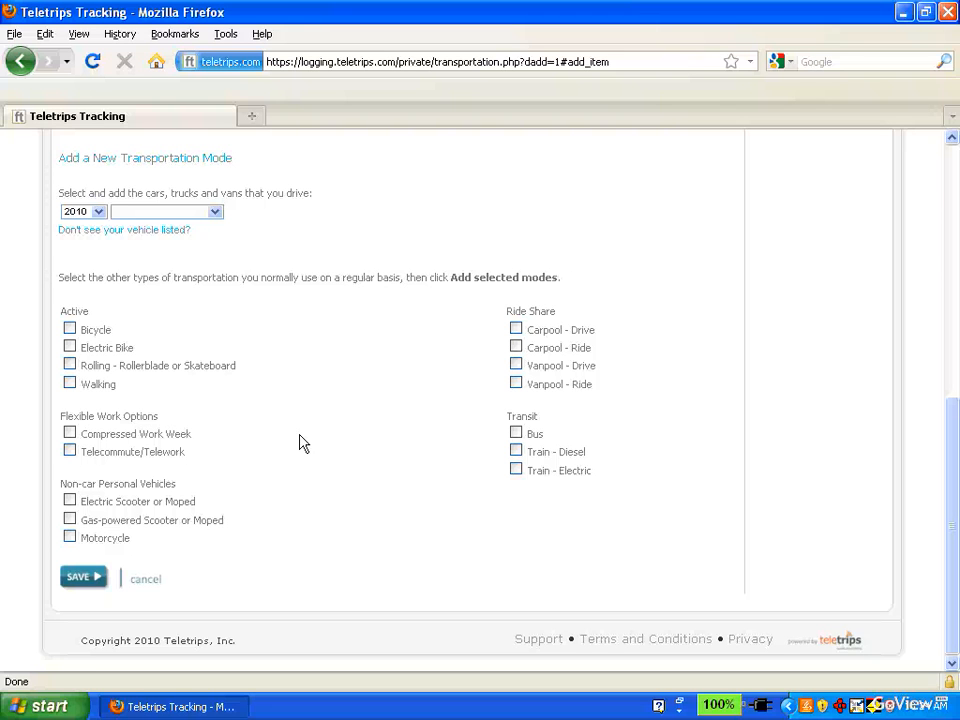
{"action": "left_click", "coordinate": [70, 383]}
{"action": "left_click", "coordinate": [524, 473]}
{"action": "left_click", "coordinate": [80, 577]}
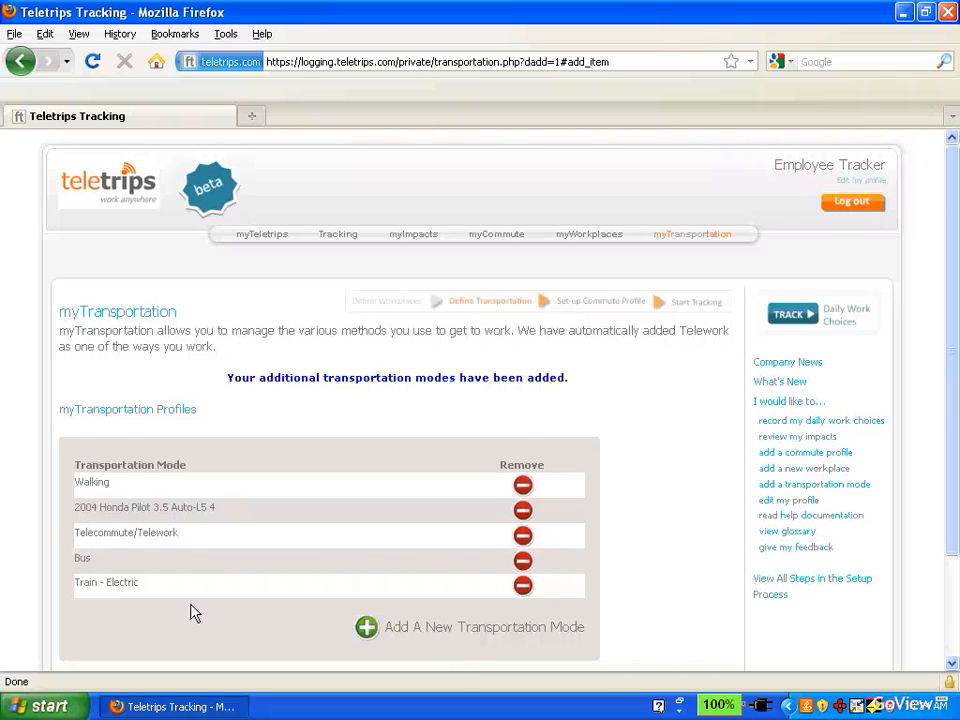
Continue to commute profiles and start a new one named "Drive to coffee shop" from My Home to Coffee Shop.
{"action": "scroll", "coordinate": [192, 612], "scroll_direction": "down", "scroll_amount": 2}
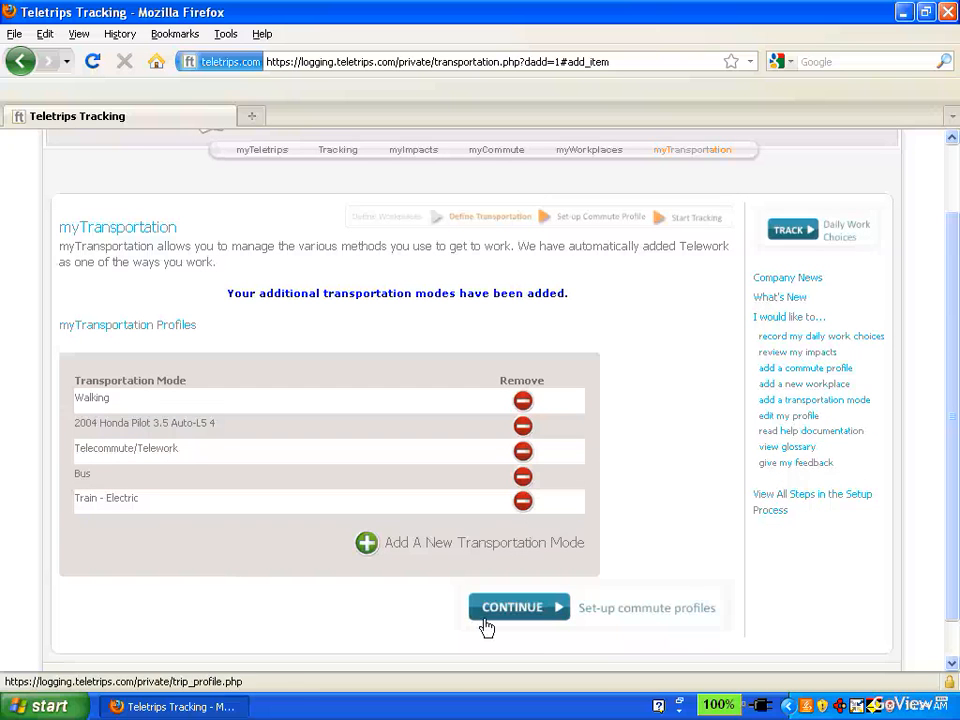
{"action": "left_click", "coordinate": [545, 620]}
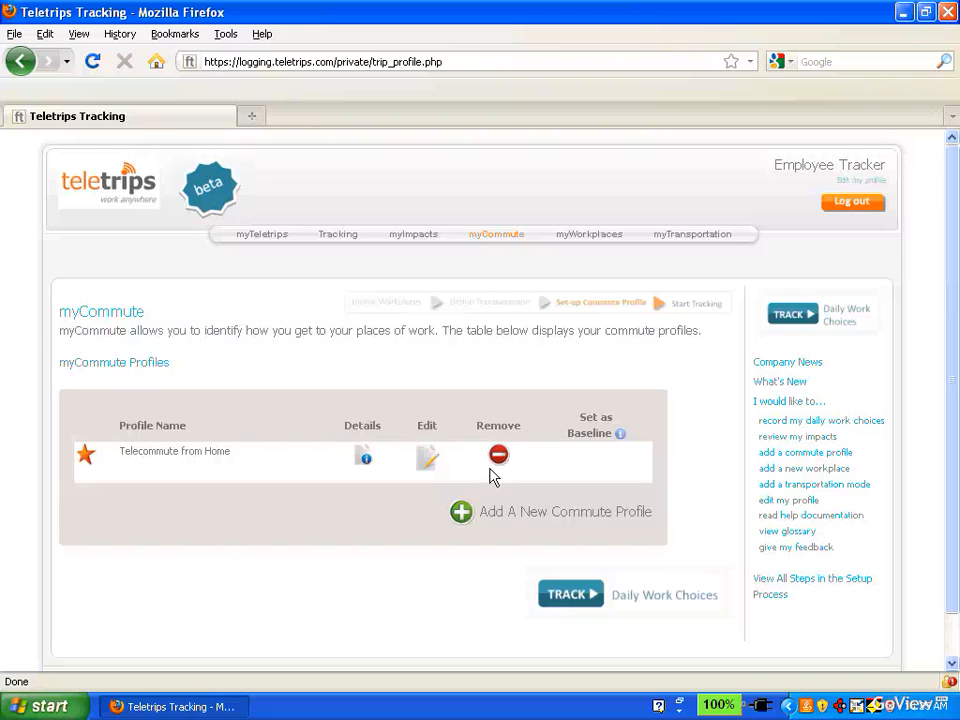
{"action": "left_click", "coordinate": [502, 527]}
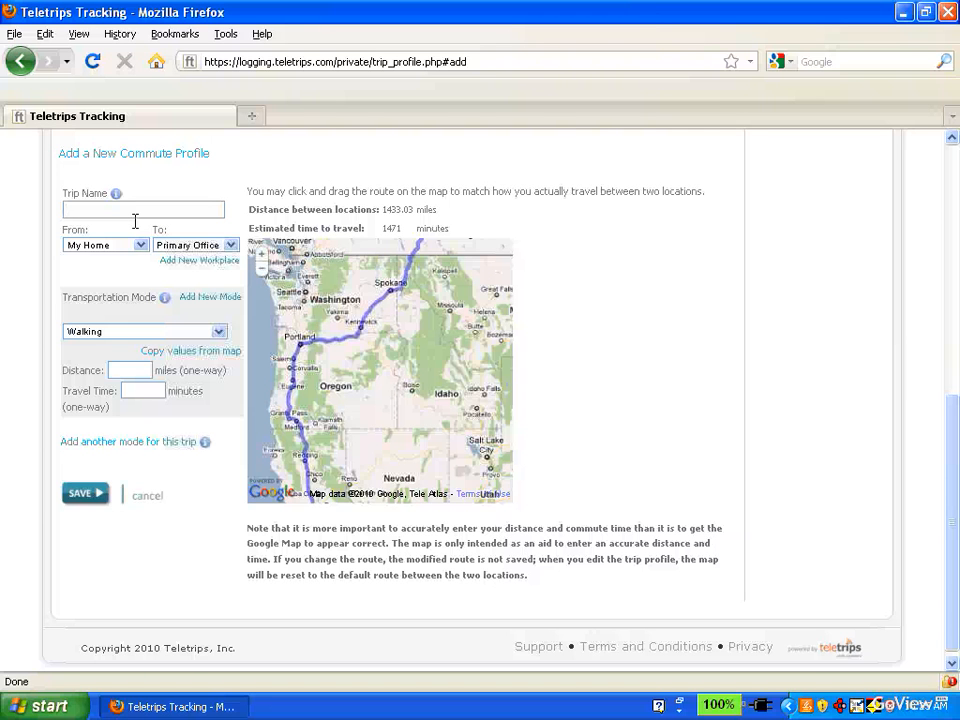
{"action": "type", "text": "ve to coffee shop"}
{"action": "left_click", "coordinate": [230, 245]}
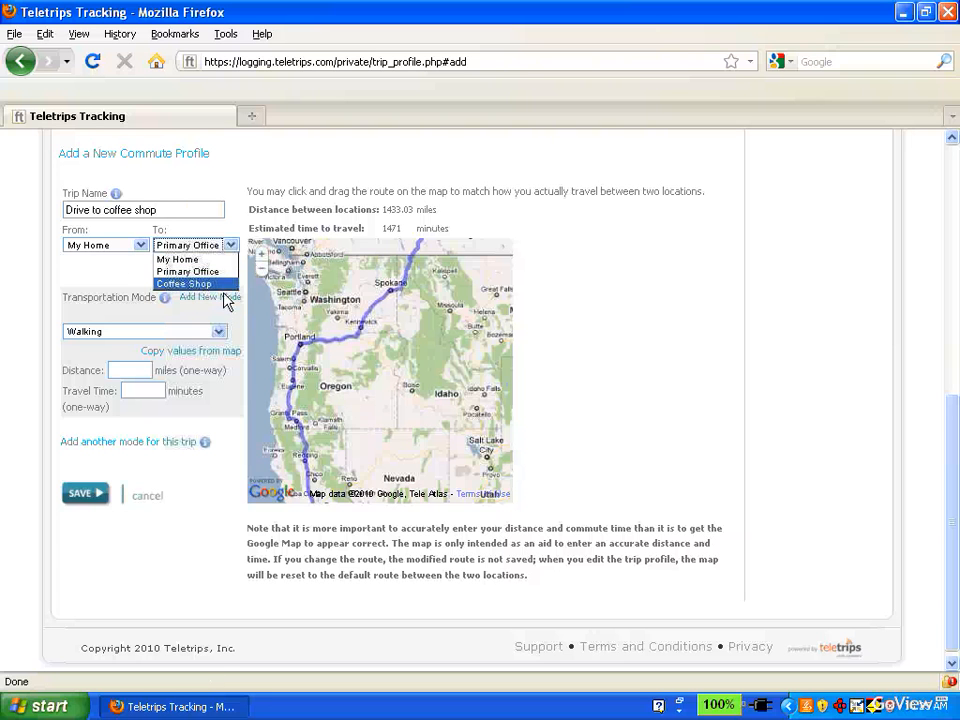
{"action": "left_click", "coordinate": [225, 286]}
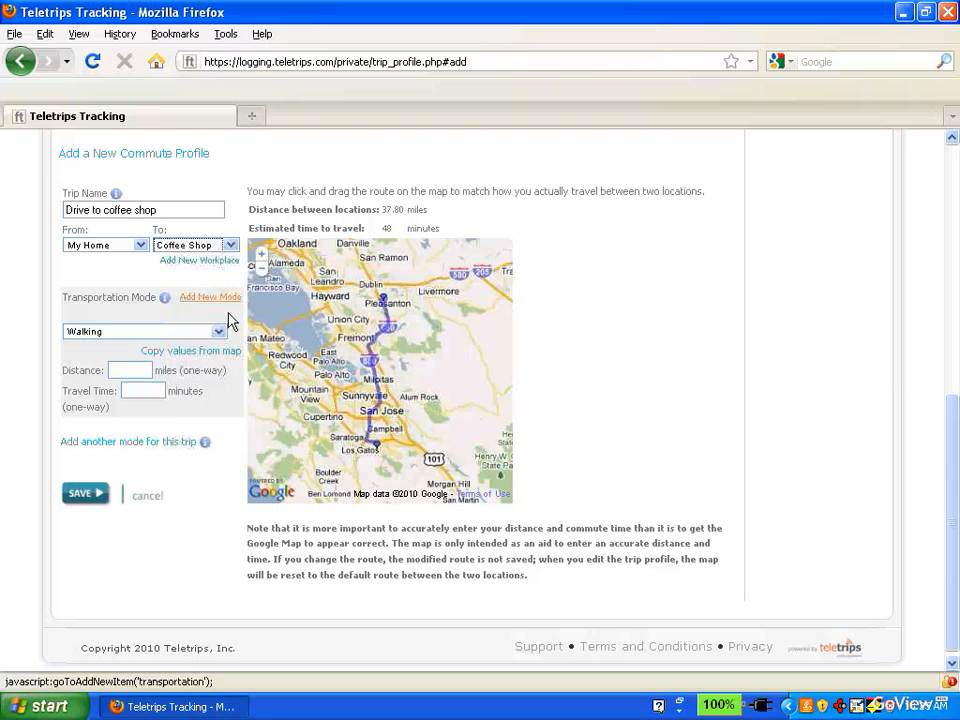
Set the trip's transportation mode to the 2004 Honda Pilot and copy the distance and travel time from the map.
{"action": "left_click", "coordinate": [218, 332]}
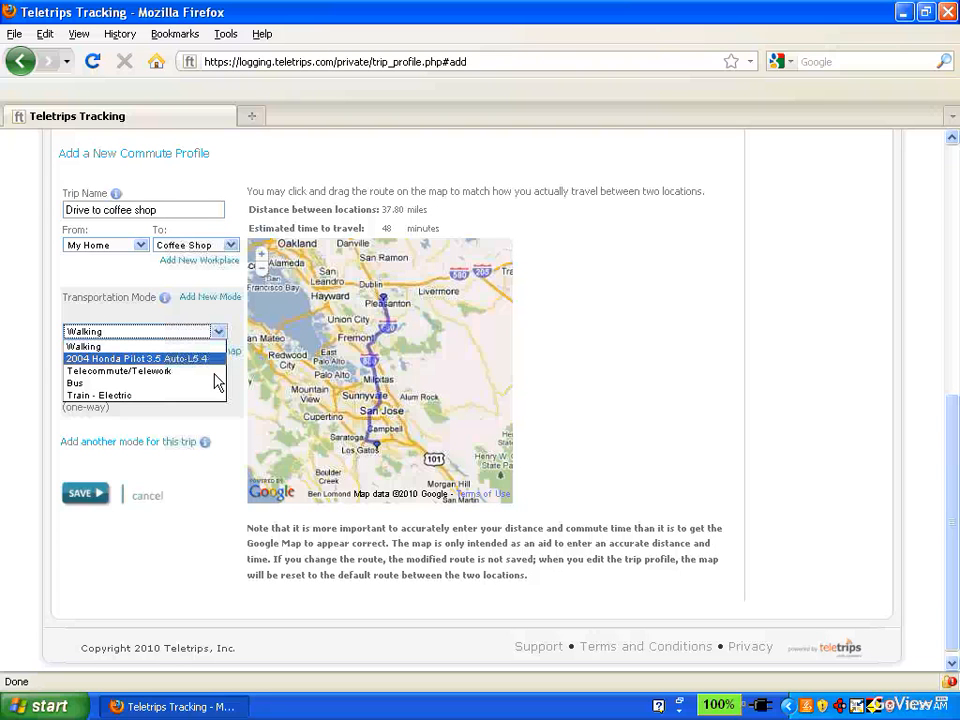
{"action": "left_click", "coordinate": [213, 358]}
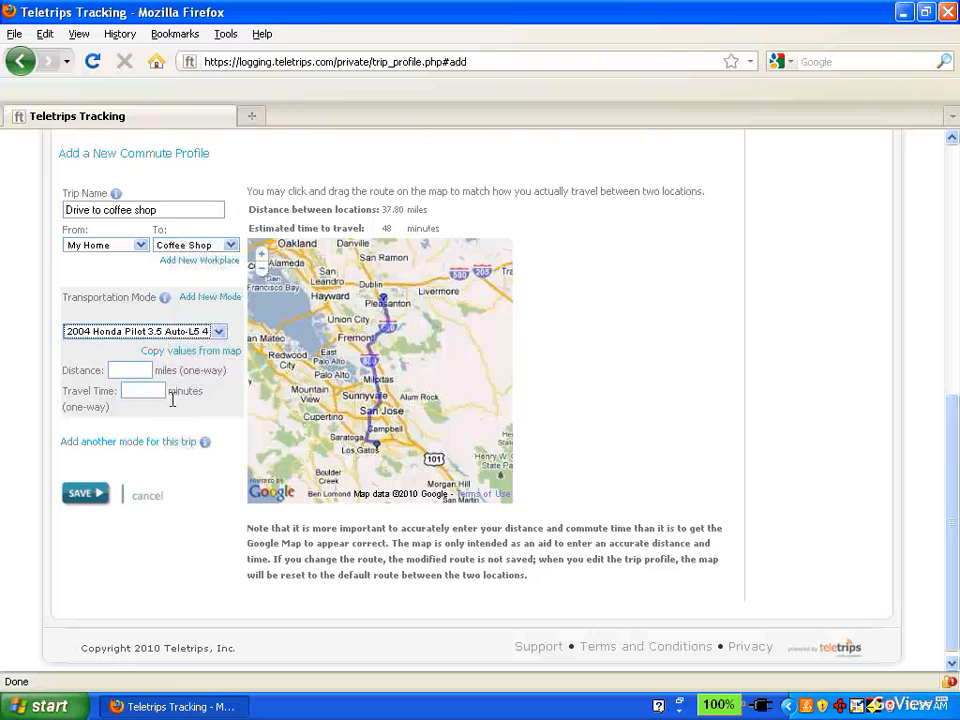
{"action": "left_click", "coordinate": [206, 365]}
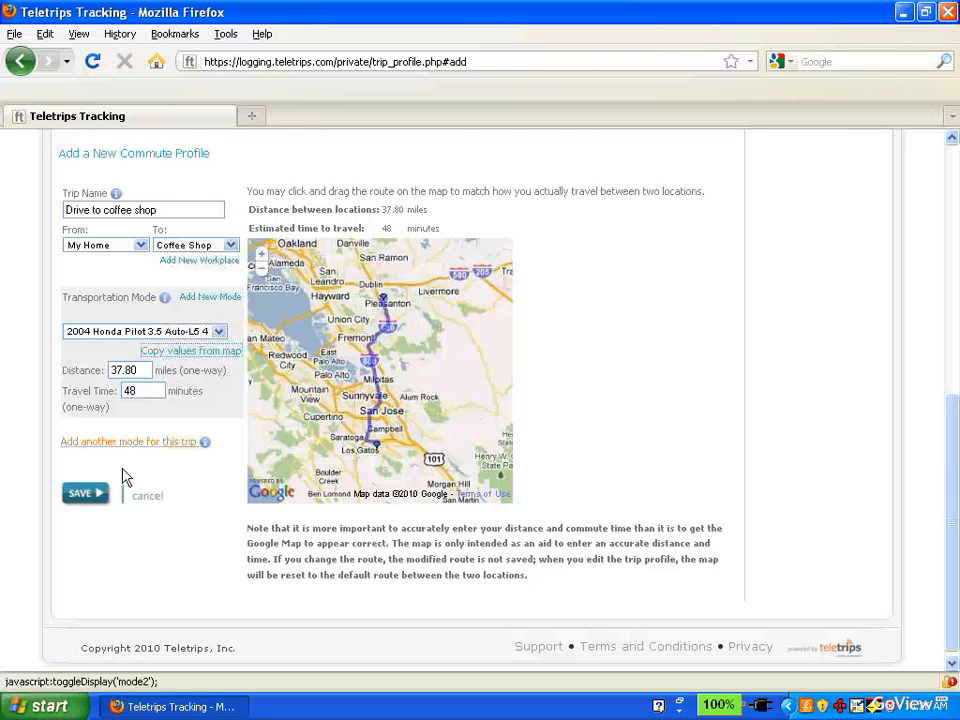
Save the drive profile and start a new commute profile named "Train to coffee shop" from My Home to Coffee Shop.
{"action": "left_click", "coordinate": [104, 503]}
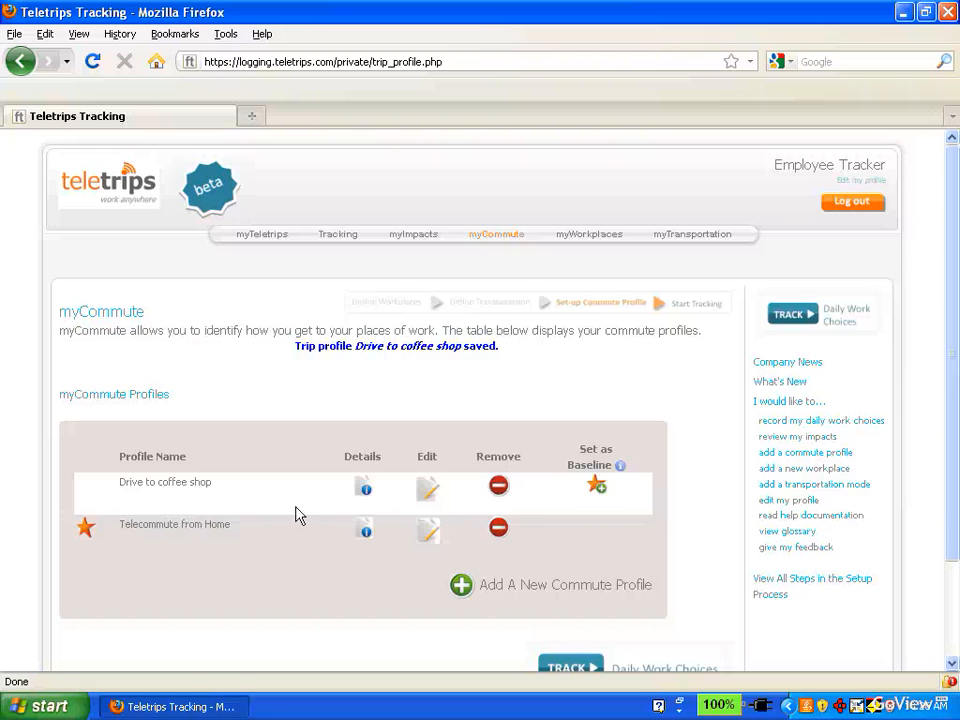
{"action": "mouse_move", "coordinate": [380, 503]}
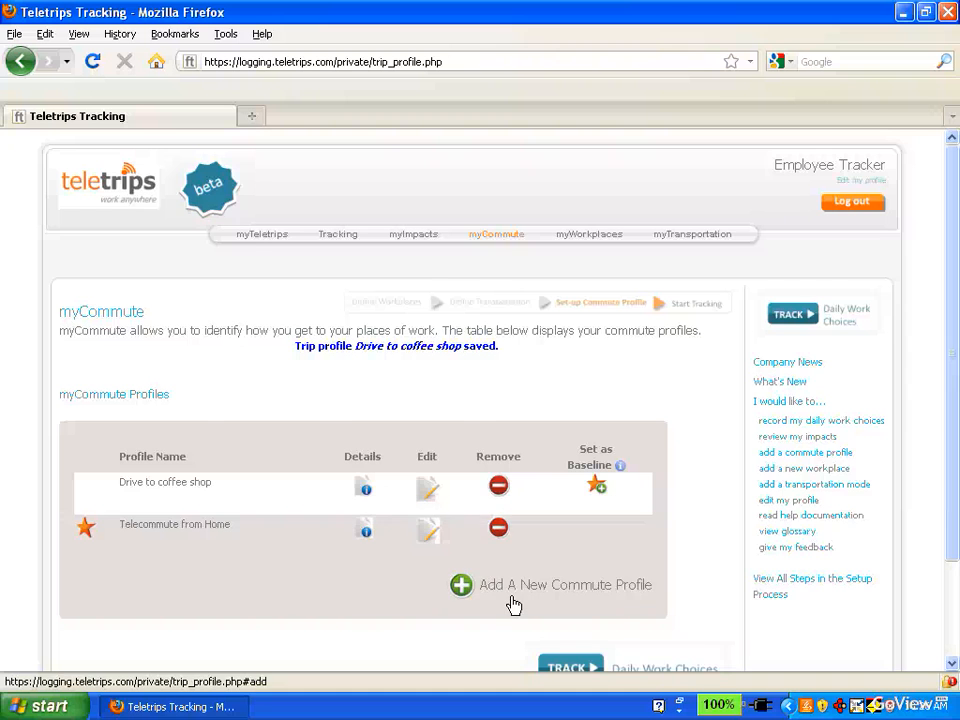
{"action": "left_click", "coordinate": [514, 605]}
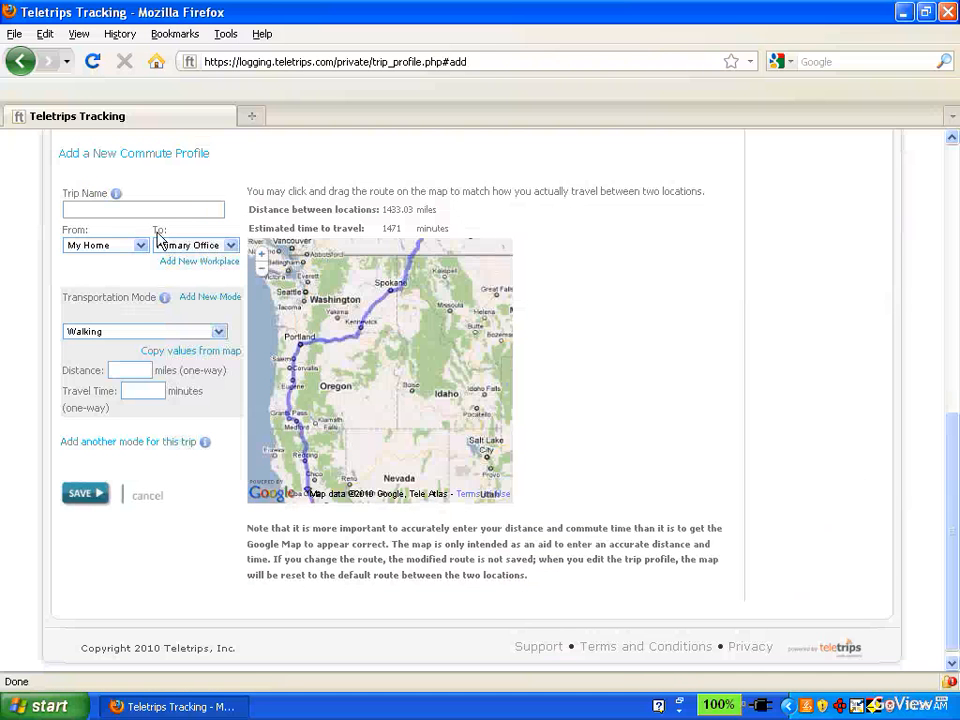
{"action": "type", "text": "Tra"}
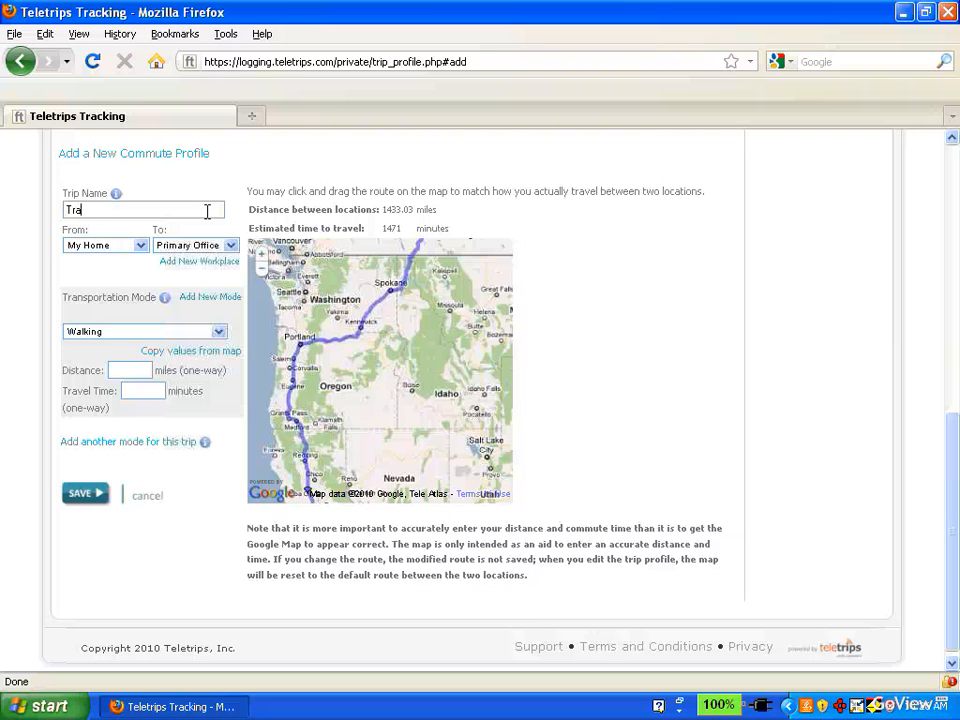
{"action": "type", "text": "in to coffee shop"}
{"action": "left_click", "coordinate": [230, 245]}
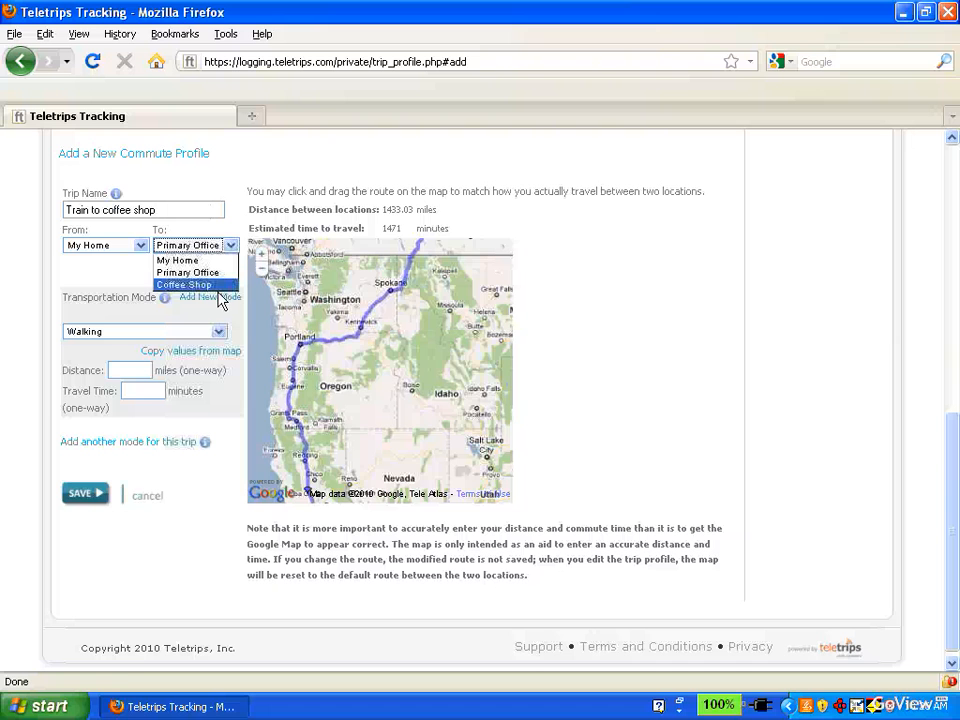
{"action": "left_click", "coordinate": [218, 285]}
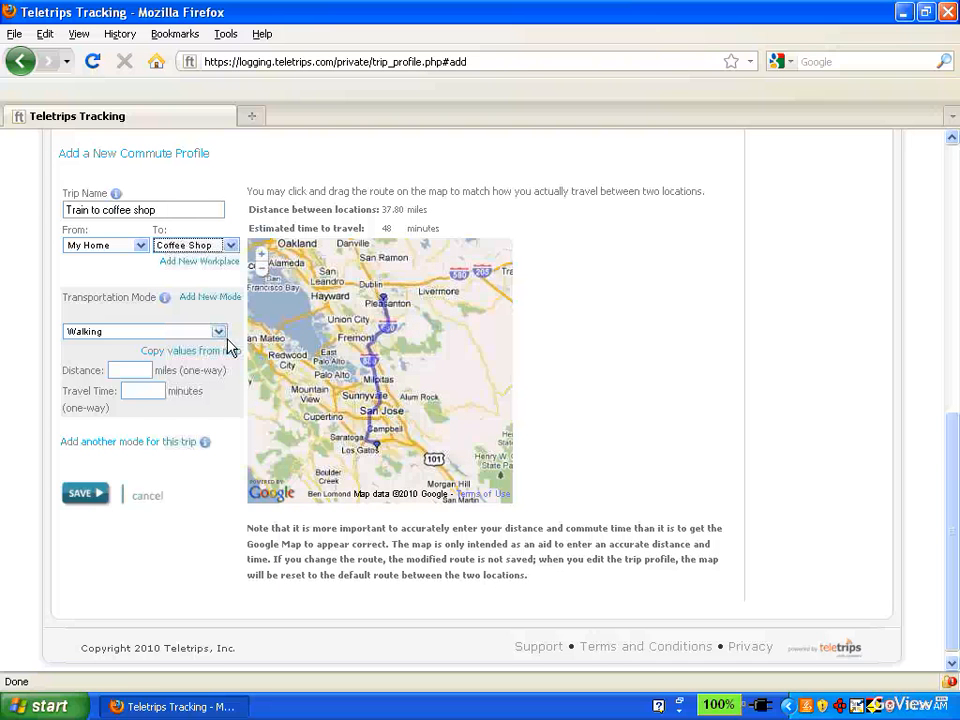
Set the trip's first transportation mode to the 2004 Honda Pilot with a distance of 3 miles and a travel time of 5 minutes.
{"action": "left_click", "coordinate": [218, 331]}
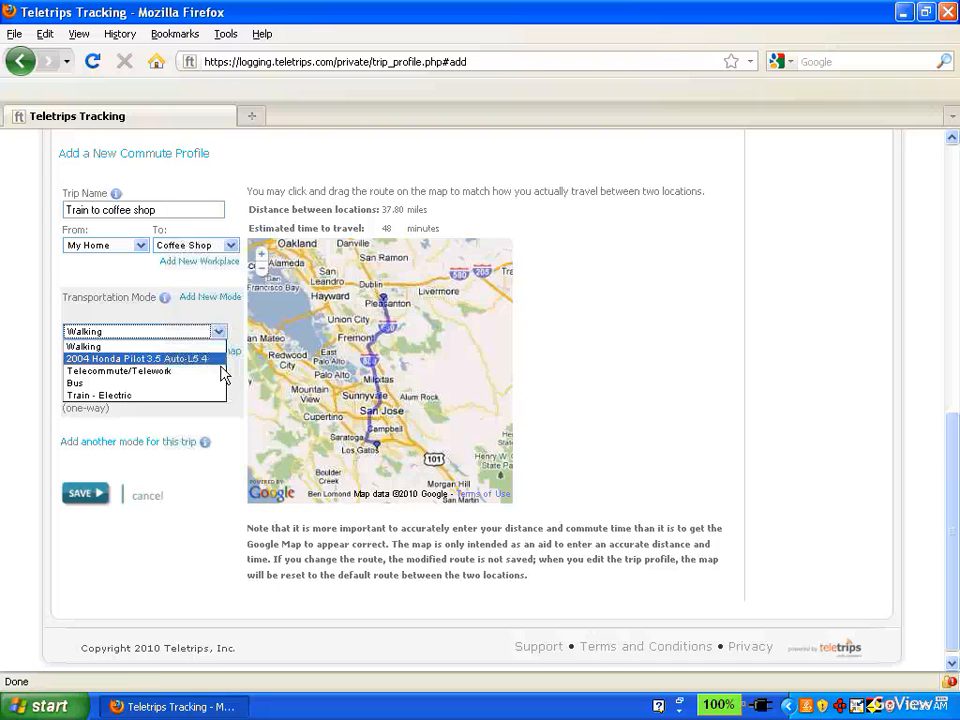
{"action": "left_click", "coordinate": [216, 358]}
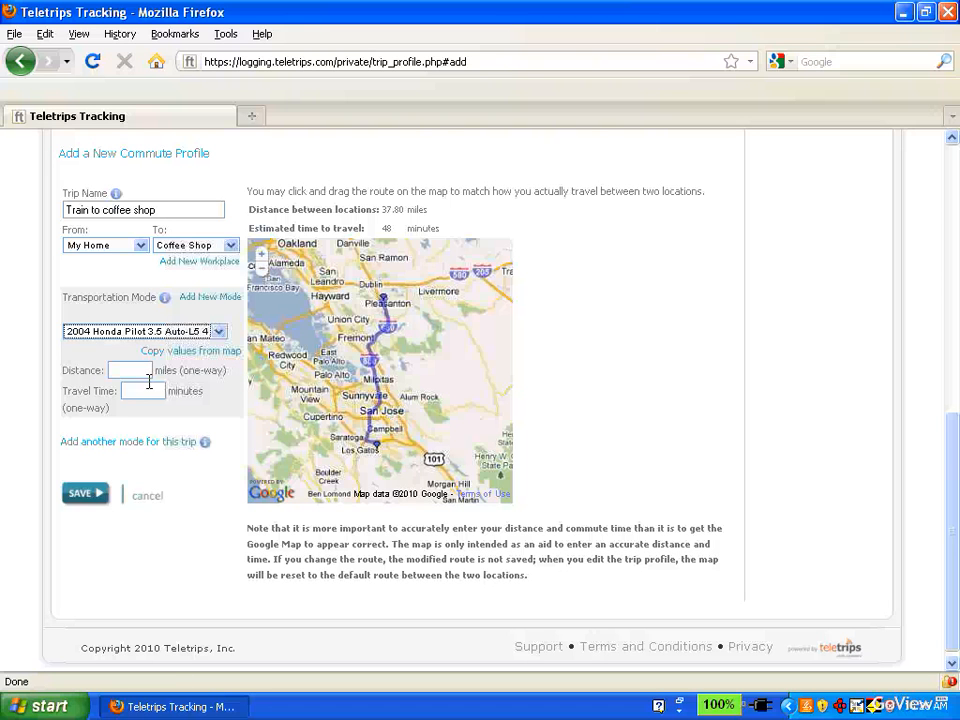
{"action": "left_click", "coordinate": [148, 382]}
{"action": "type", "text": "3"}
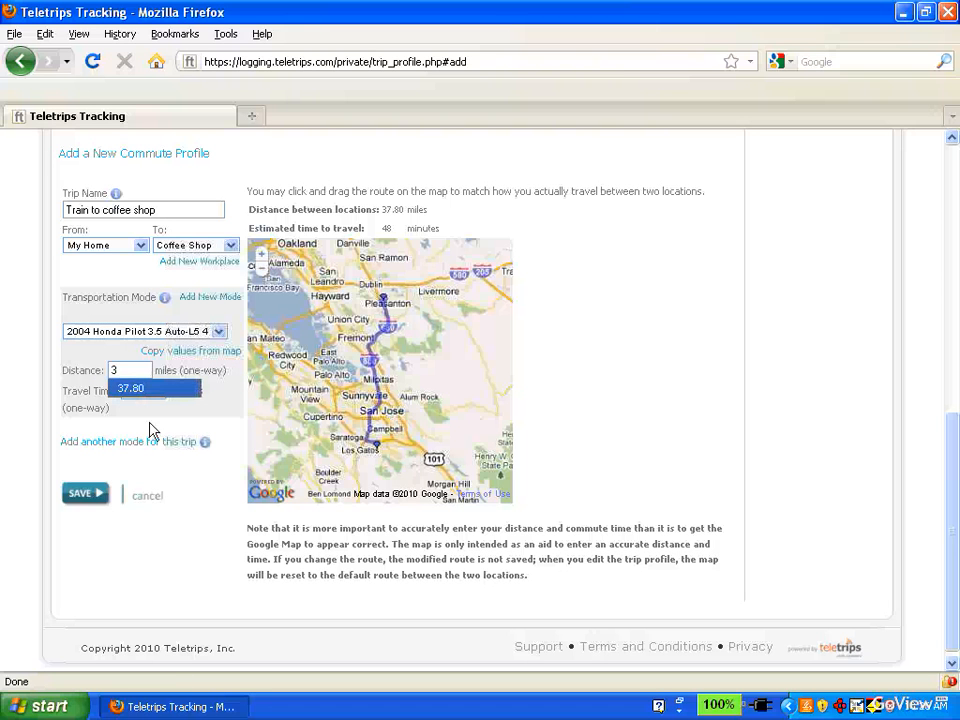
{"action": "left_click", "coordinate": [156, 422]}
{"action": "left_click", "coordinate": [154, 398]}
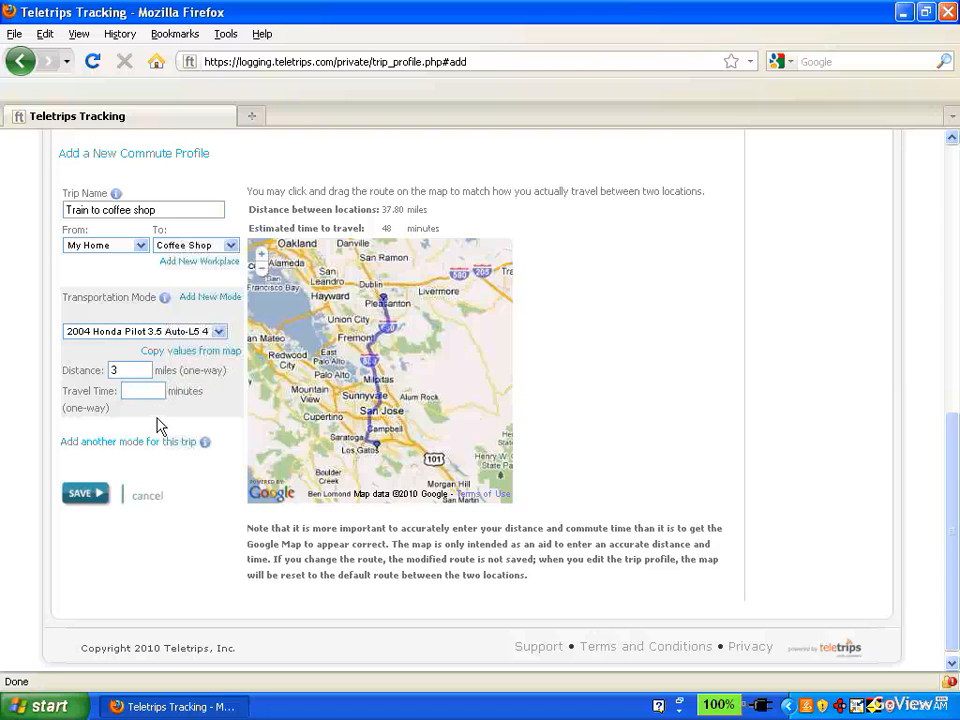
{"action": "type", "text": "5"}
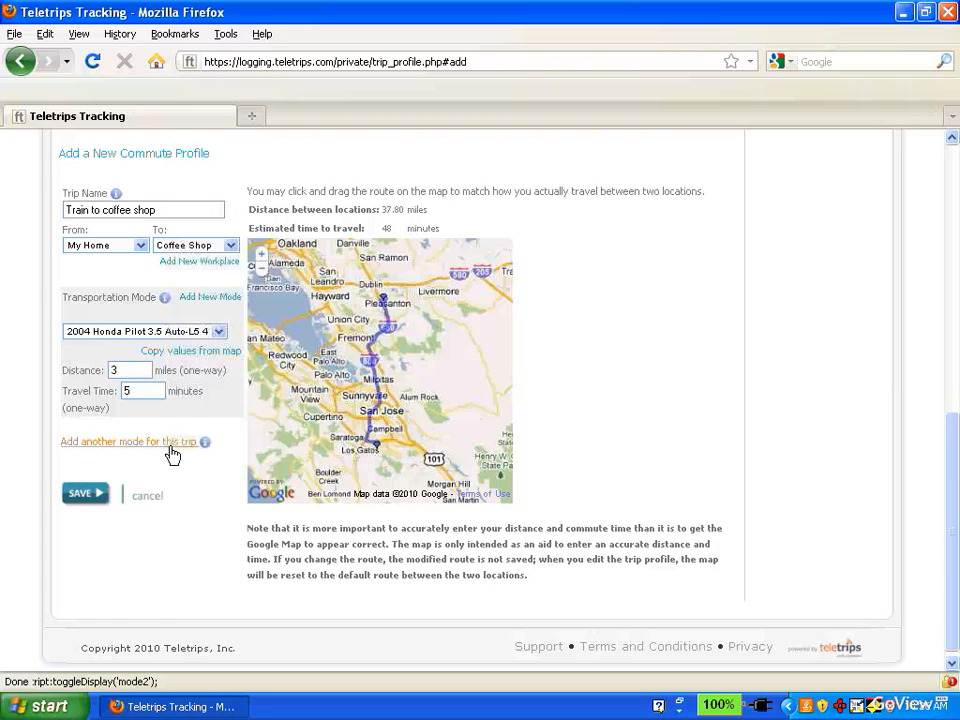
Add Train - Electric as the trip's second mode with a distance of 30 miles and a travel time of 50 minutes.
{"action": "left_click", "coordinate": [172, 455]}
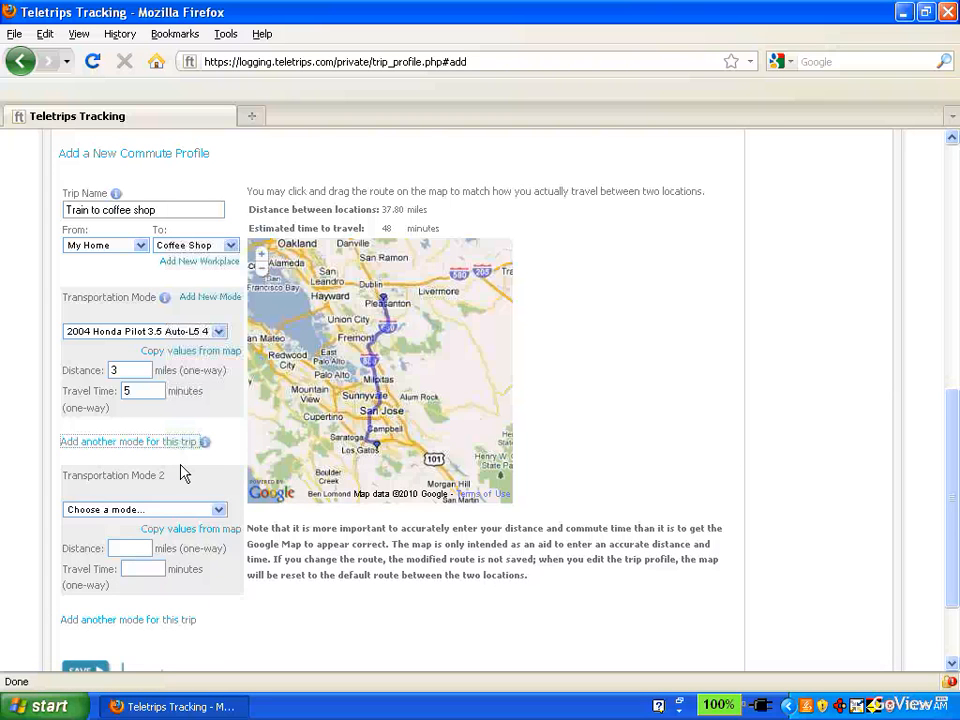
{"action": "scroll", "coordinate": [182, 470], "scroll_direction": "down", "scroll_amount": 2}
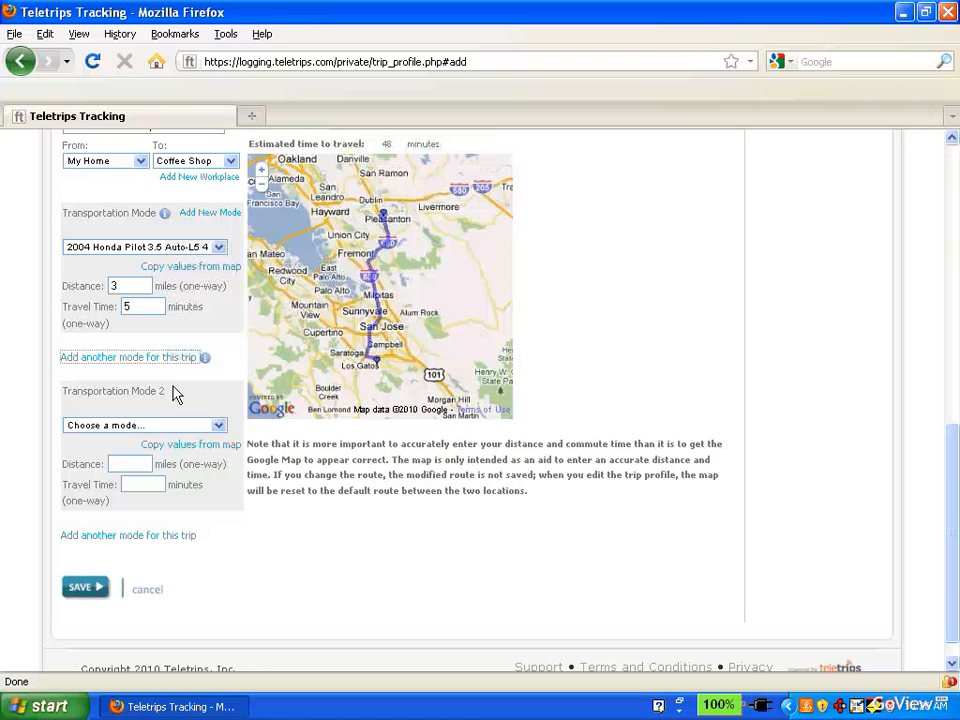
{"action": "left_click", "coordinate": [218, 426]}
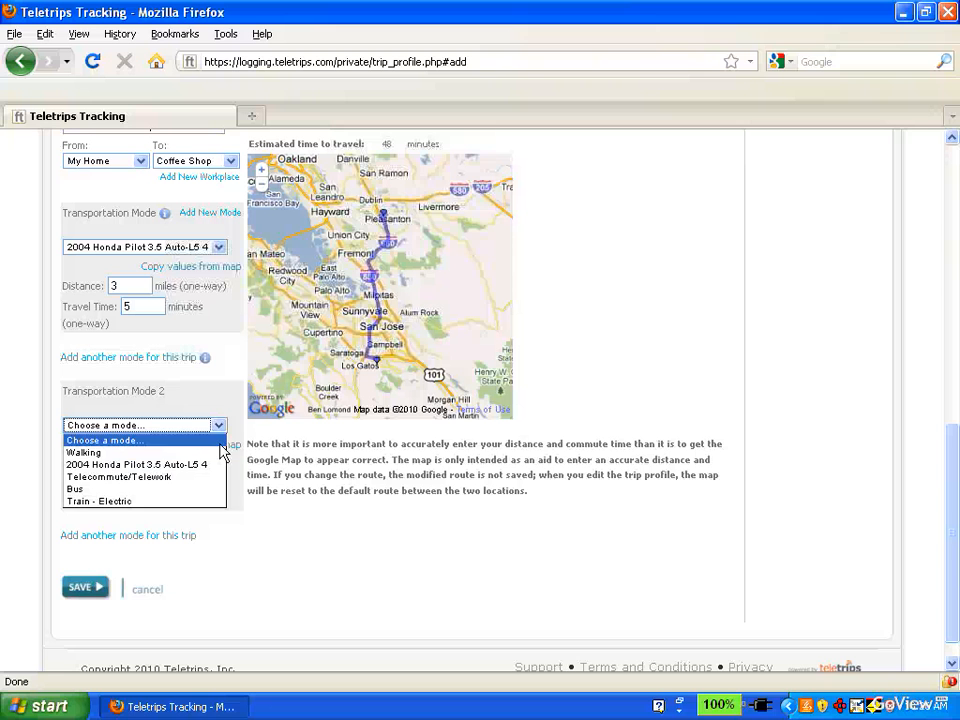
{"action": "left_click", "coordinate": [203, 501]}
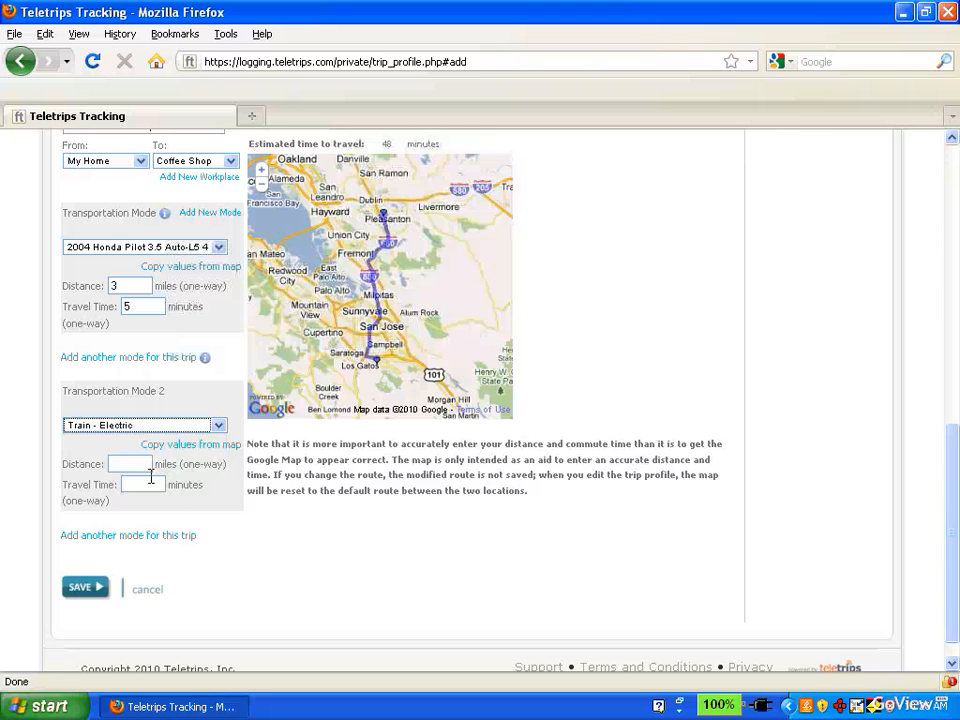
{"action": "key", "text": "Tab"}
{"action": "type", "text": "3"}
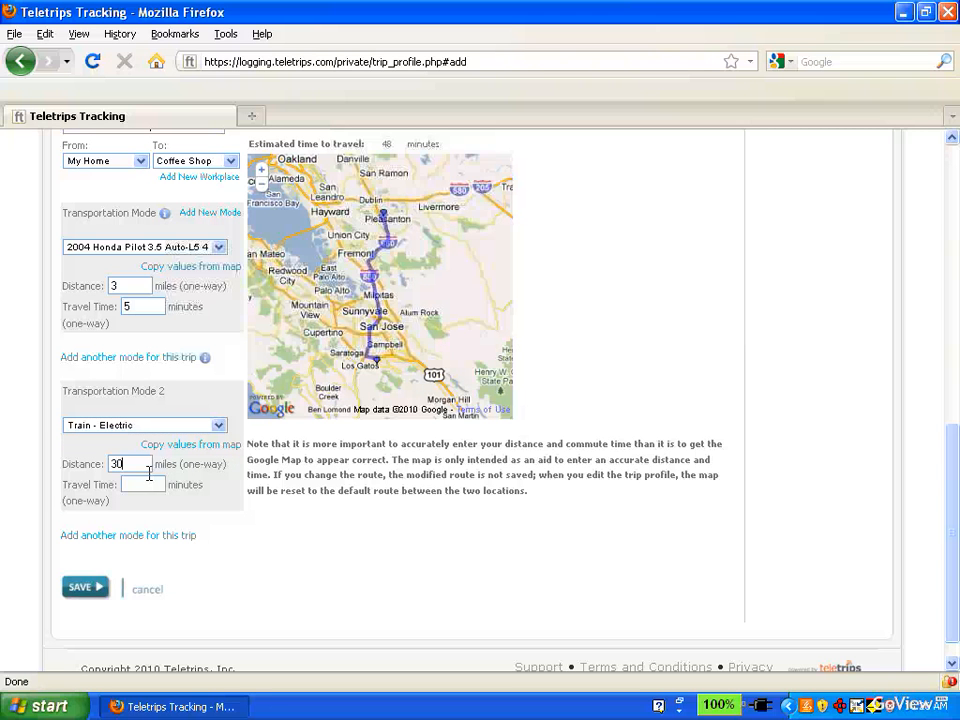
{"action": "type", "text": "50"}
Add Walking as the third mode with .5 miles and 8 minutes, and save the commute profile.
{"action": "left_click", "coordinate": [191, 542]}
{"action": "scroll", "coordinate": [193, 553], "scroll_direction": "down", "scroll_amount": 3}
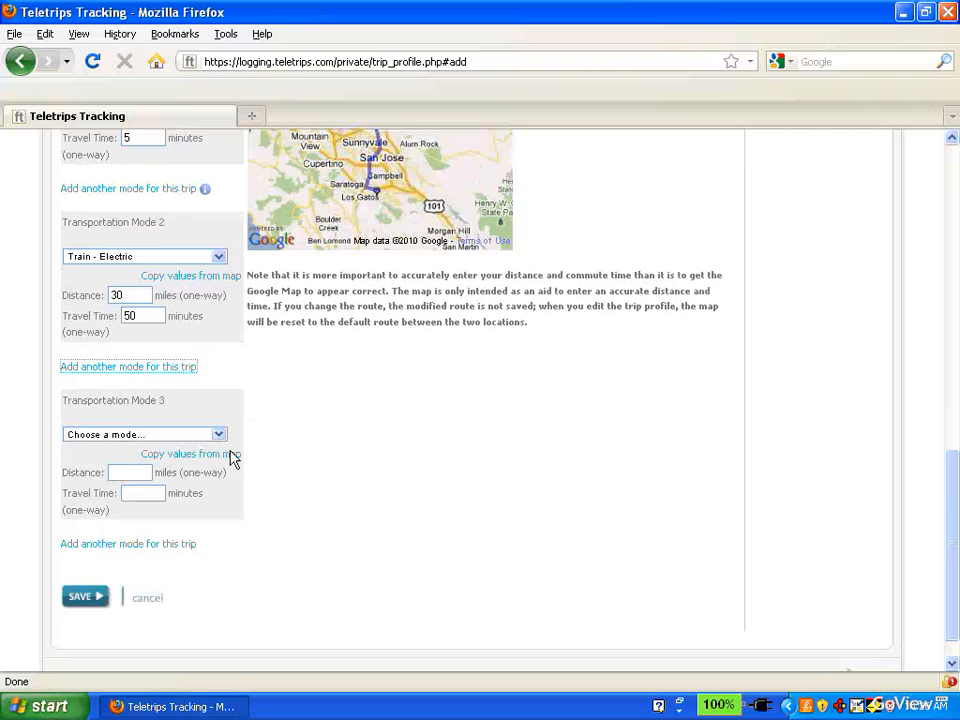
{"action": "left_click", "coordinate": [219, 436]}
{"action": "left_click", "coordinate": [210, 462]}
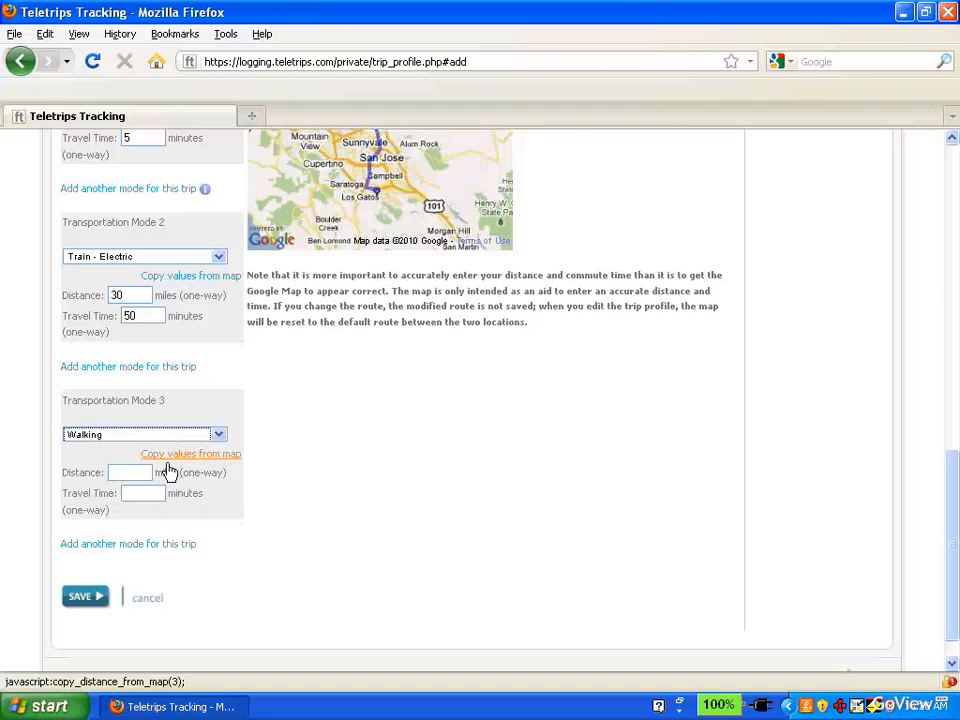
{"action": "key", "text": "Tab"}
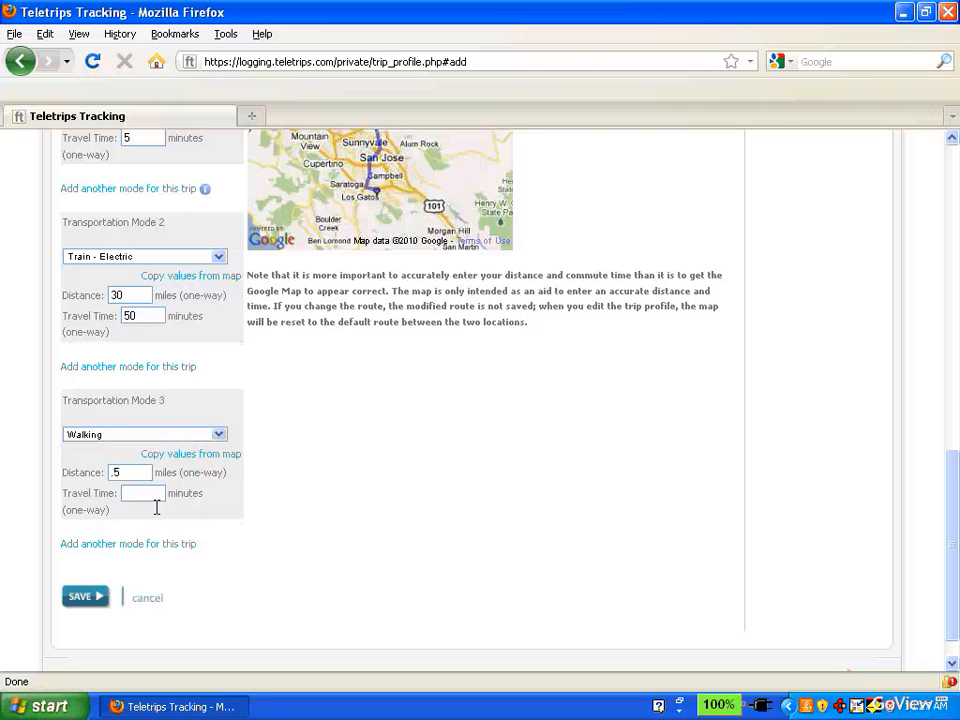
{"action": "type", "text": "8"}
{"action": "left_click", "coordinate": [102, 606]}
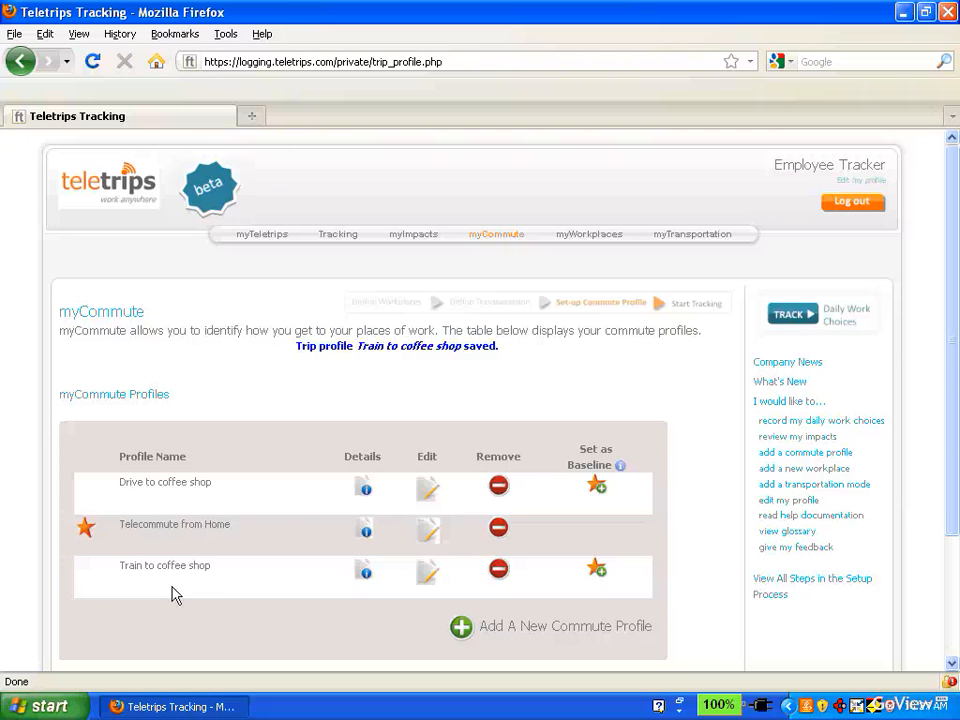
Set the "Drive to coffee shop" commute profile as the baseline.
{"action": "mouse_move", "coordinate": [376, 588]}
{"action": "scroll", "coordinate": [340, 645], "scroll_direction": "down", "scroll_amount": 3}
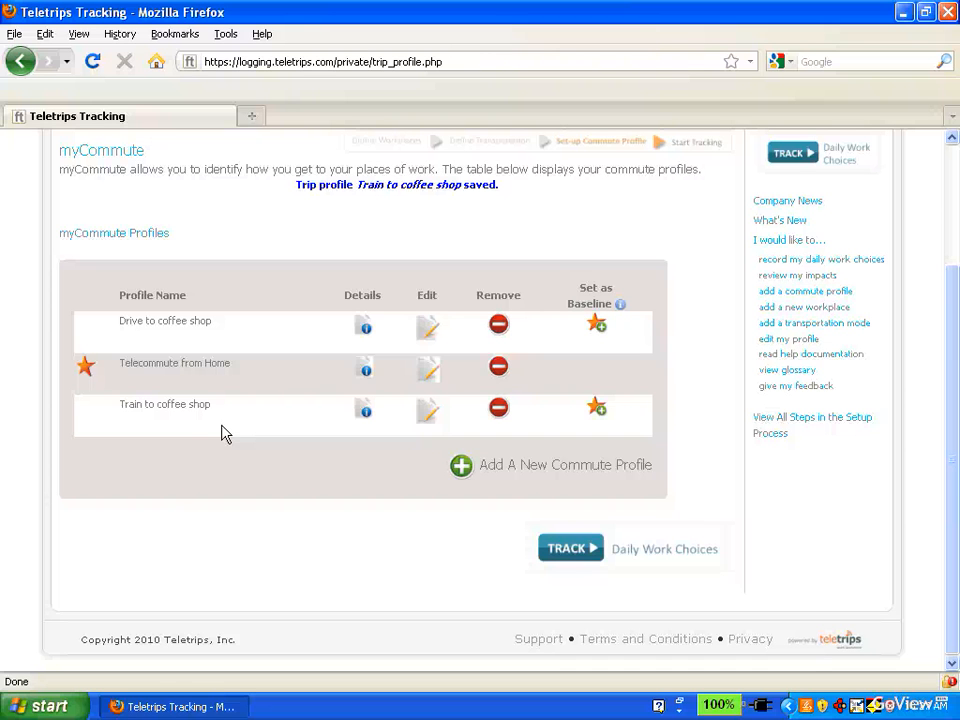
{"action": "left_click", "coordinate": [603, 339]}
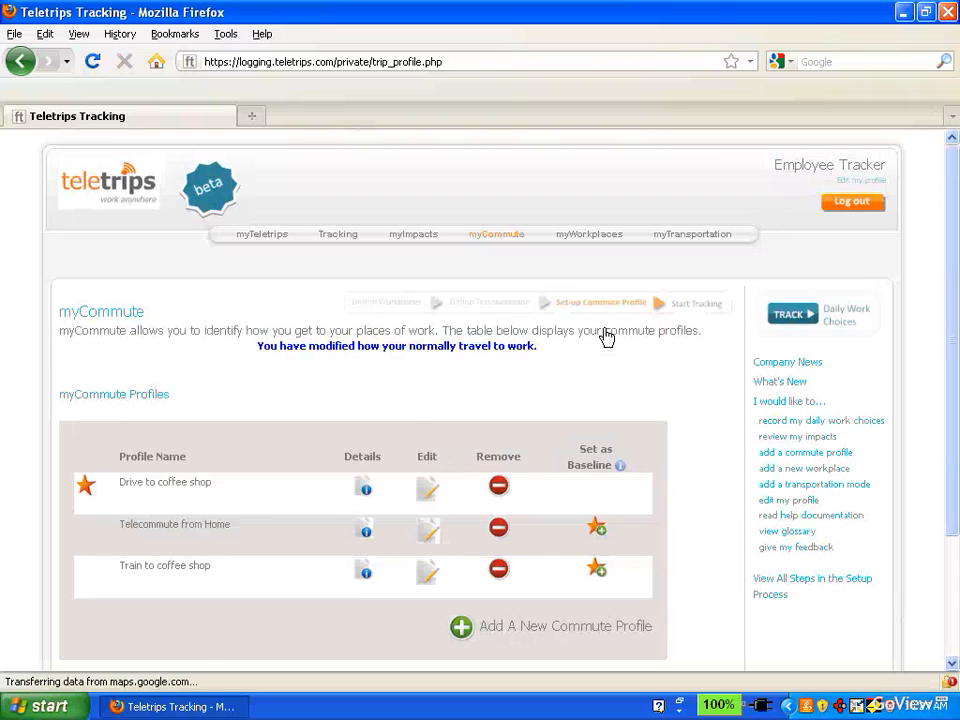
{"action": "scroll", "coordinate": [283, 652], "scroll_direction": "down", "scroll_amount": 2}
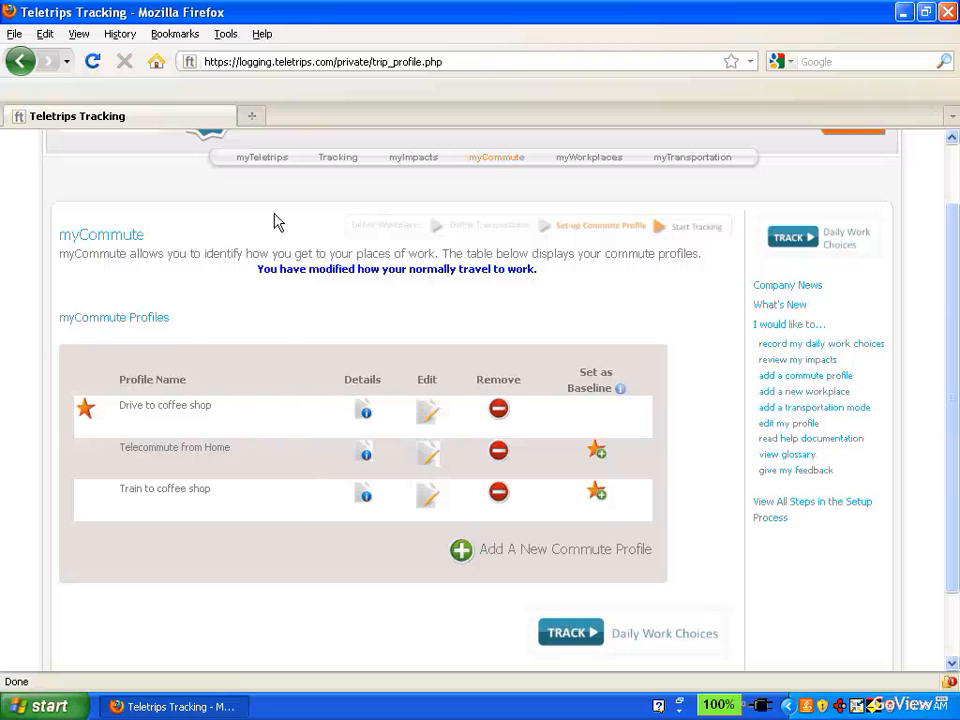
Return to the myTeletrips overview of the setup steps and start tracking daily work choices.
{"action": "left_click", "coordinate": [271, 170]}
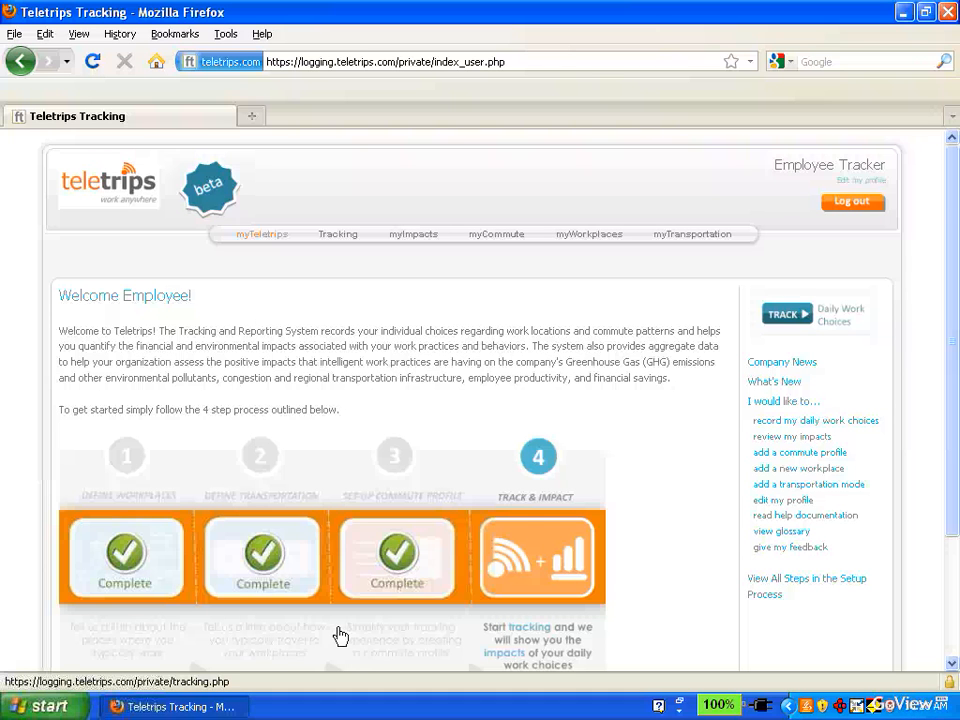
{"action": "scroll", "coordinate": [333, 602], "scroll_direction": "down", "scroll_amount": 2}
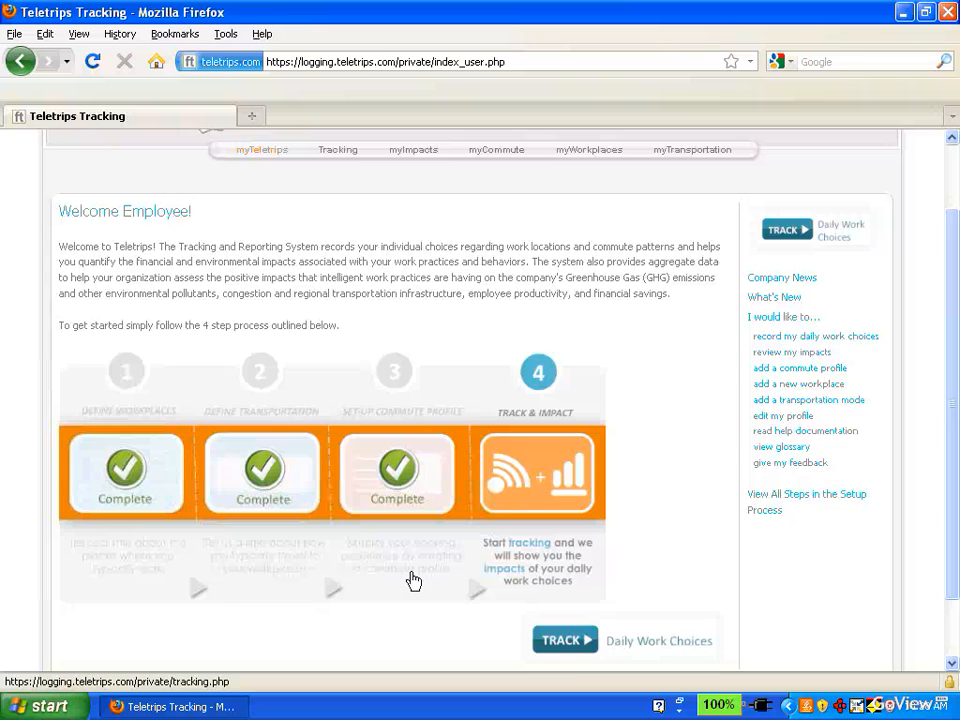
{"action": "left_click", "coordinate": [566, 645]}
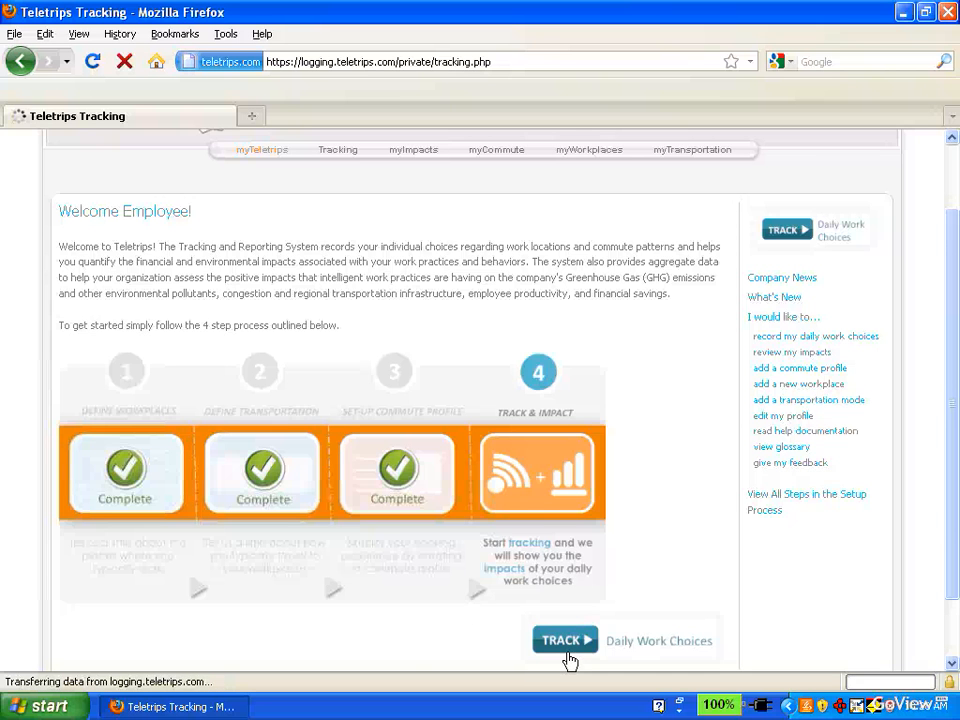
Record the "Train to coffee shop" commute for February 11, 2010 and submit it.
{"action": "scroll", "coordinate": [475, 550], "scroll_direction": "down", "scroll_amount": 2}
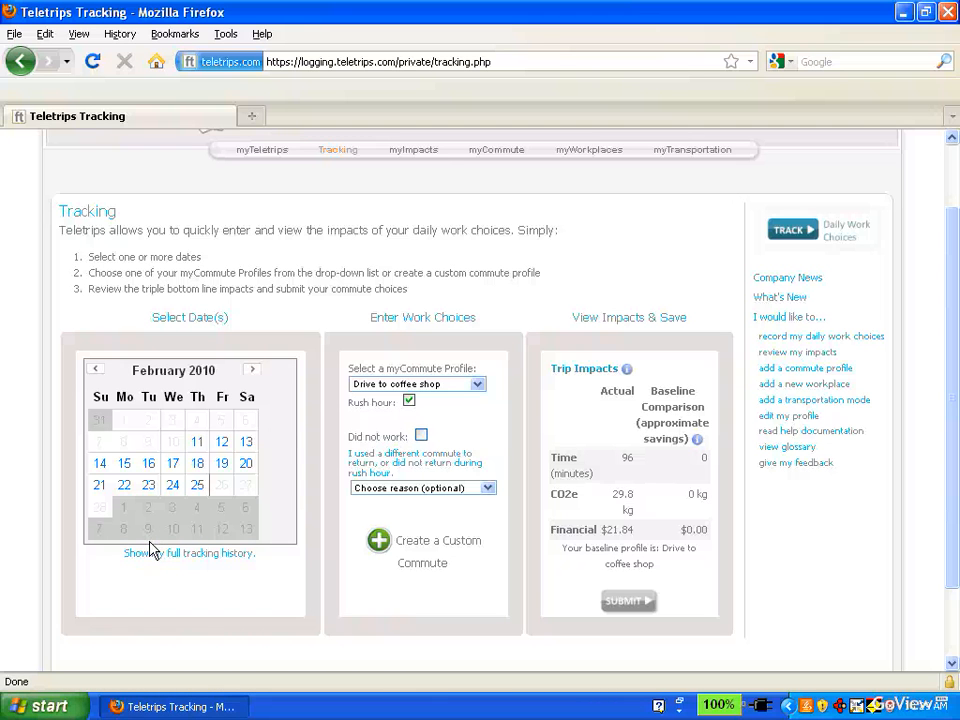
{"action": "left_click", "coordinate": [124, 484]}
{"action": "left_click", "coordinate": [197, 441]}
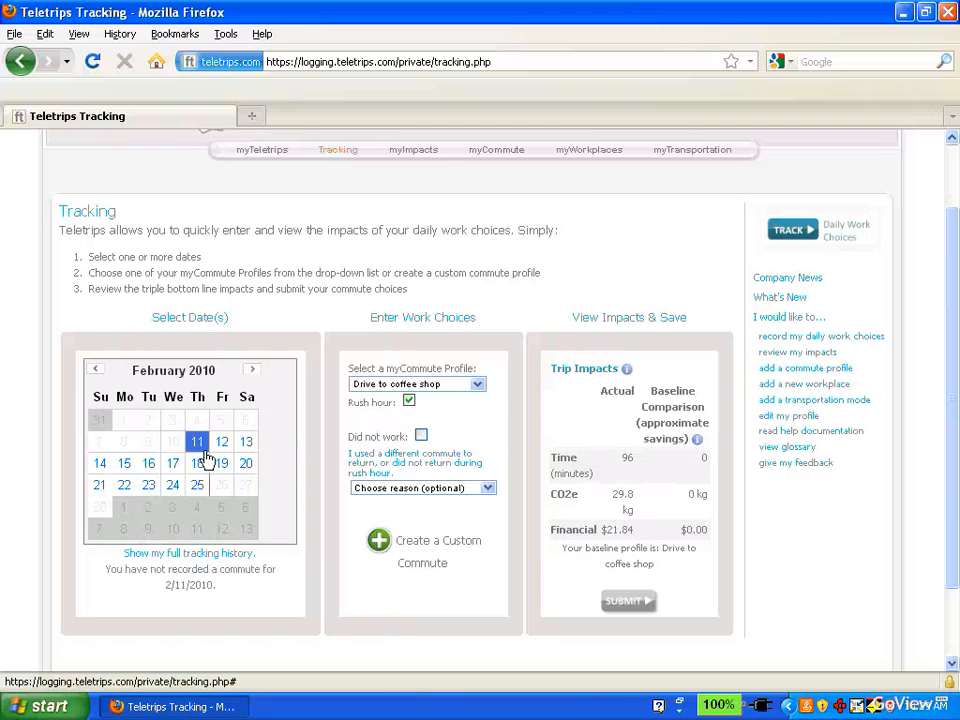
{"action": "left_click", "coordinate": [245, 419]}
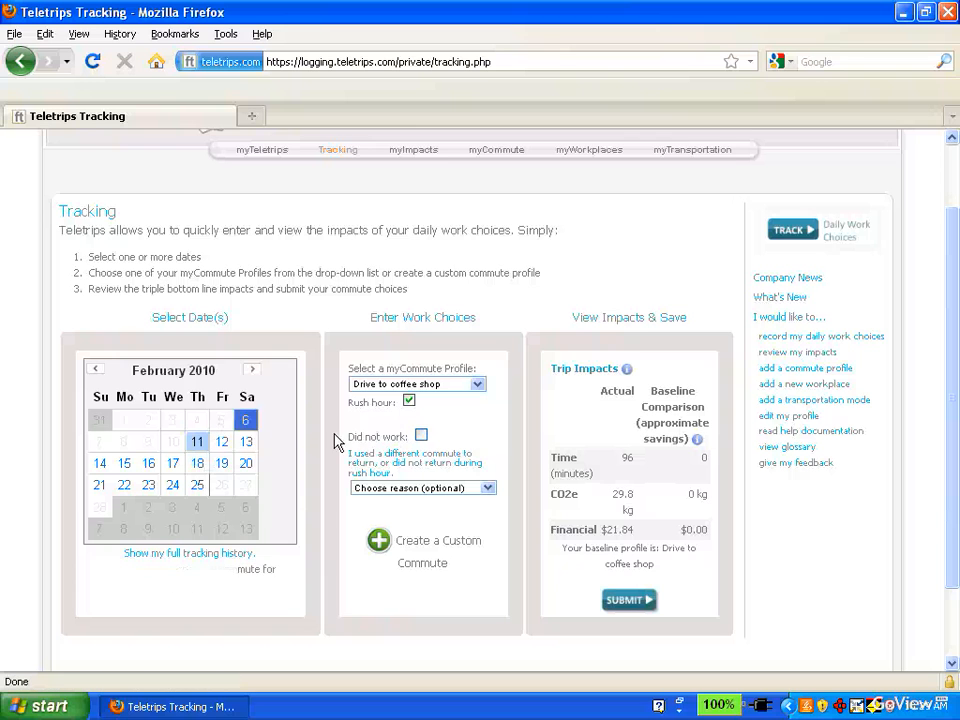
{"action": "left_click", "coordinate": [478, 385]}
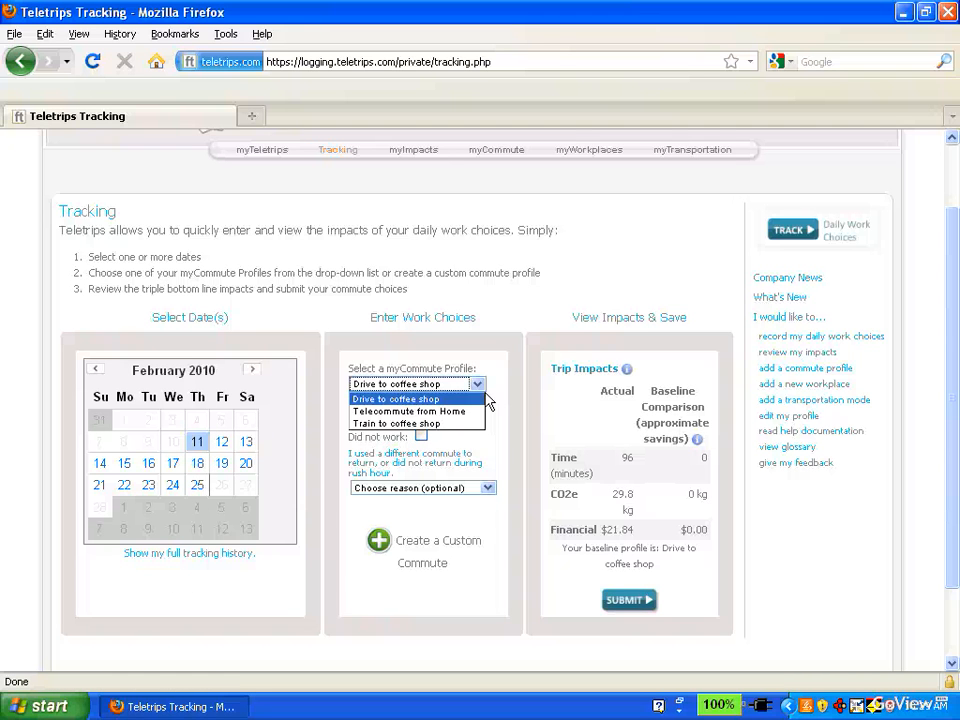
{"action": "left_click", "coordinate": [481, 428]}
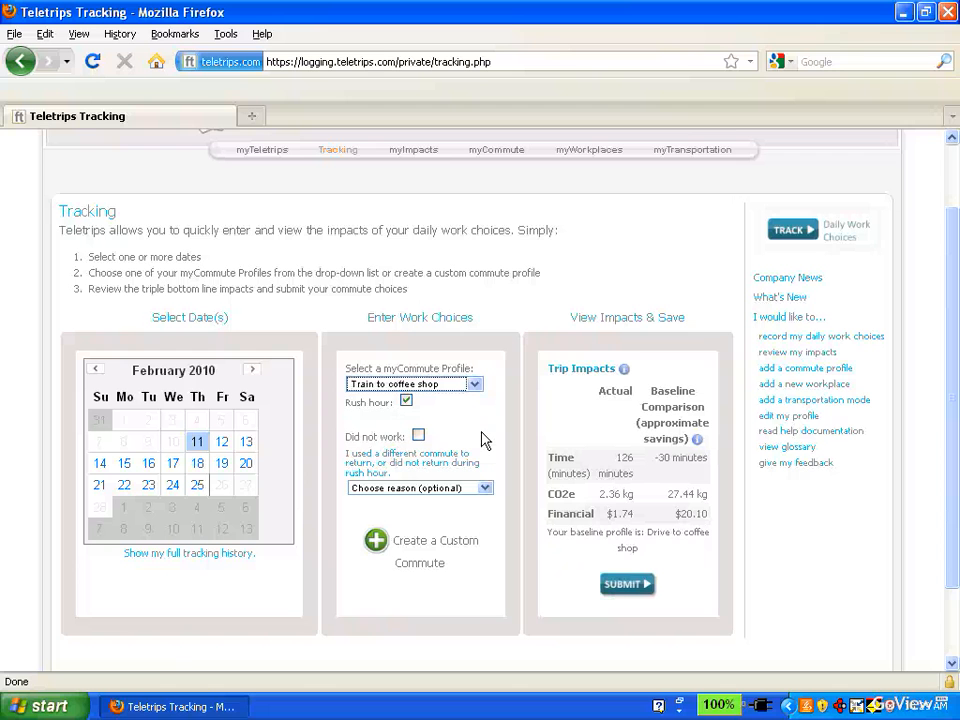
{"action": "left_click", "coordinate": [620, 588]}
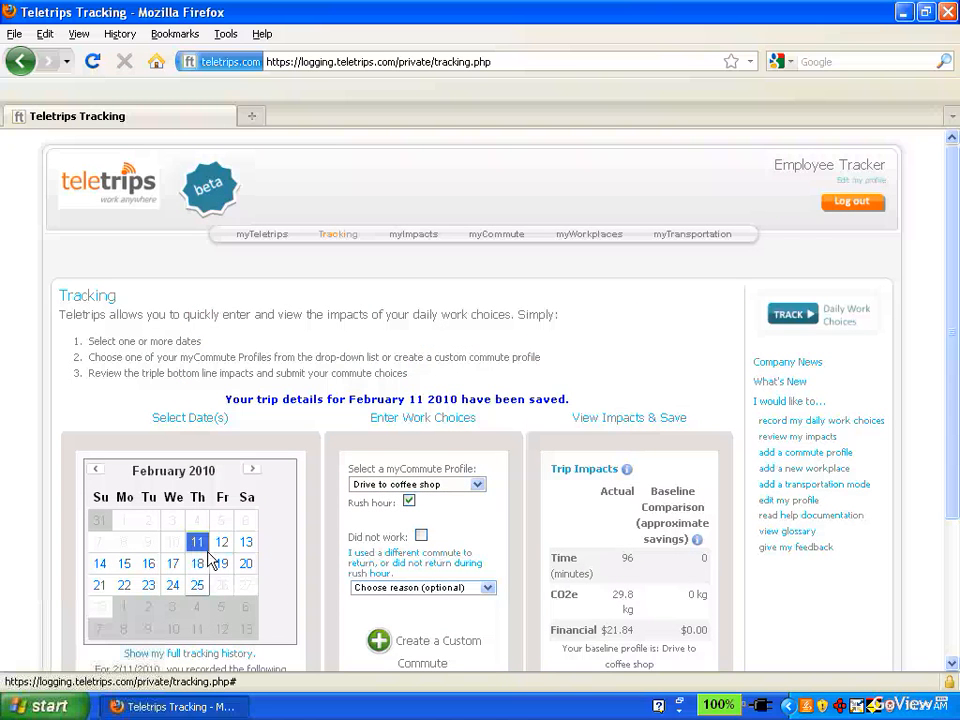
Record the "Drive to coffee shop" commute for February 12, 15 and 16, 2010 and submit it.
{"action": "scroll", "coordinate": [209, 553], "scroll_direction": "down", "scroll_amount": 2}
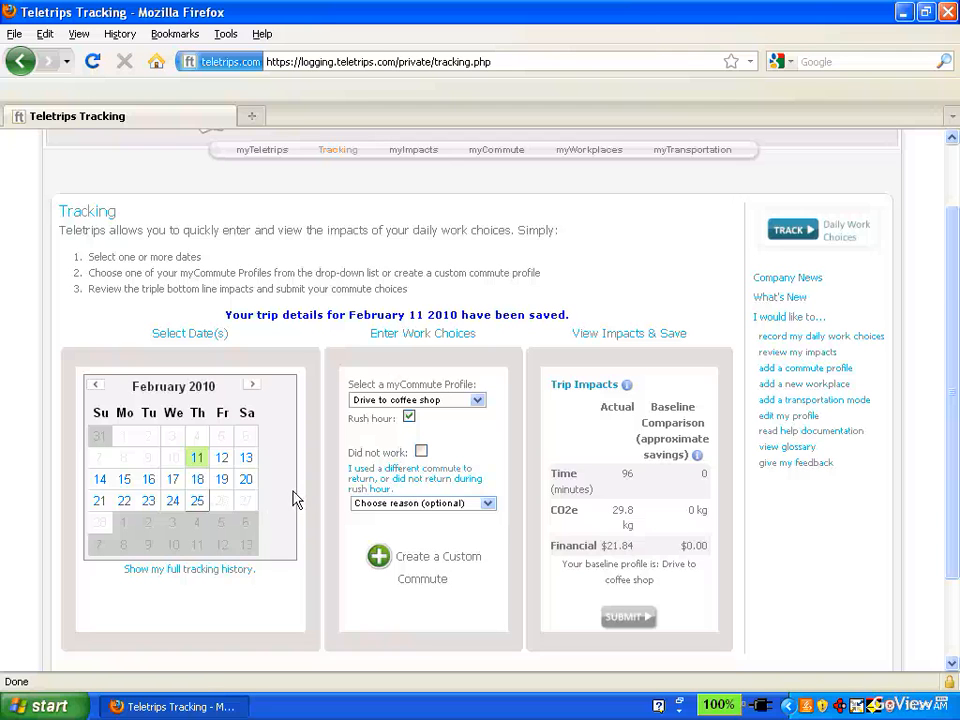
{"action": "left_click", "coordinate": [233, 467]}
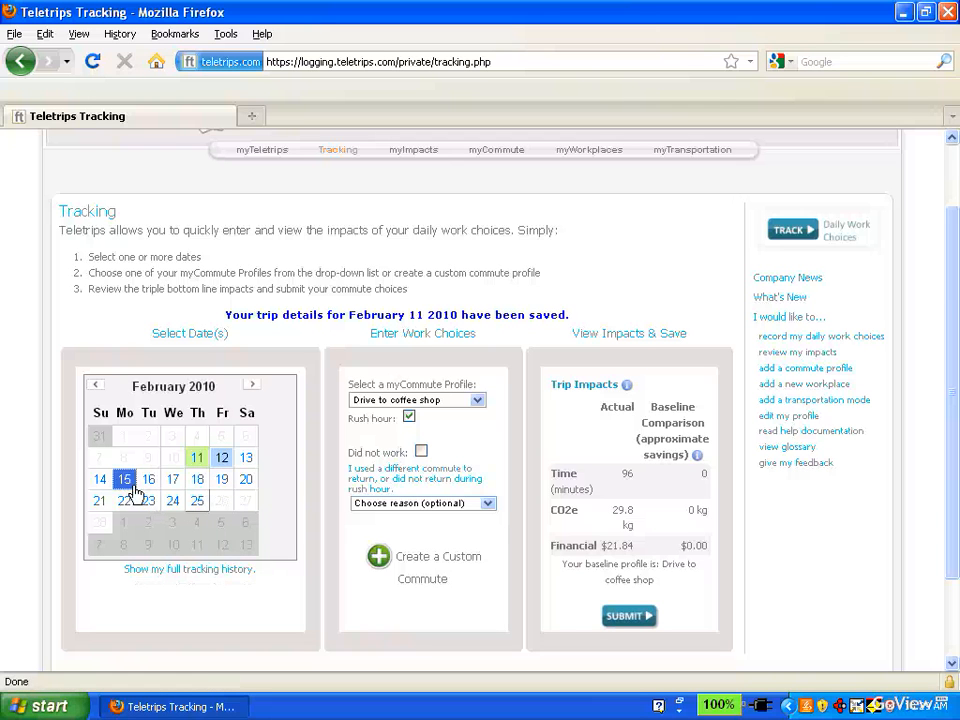
{"action": "left_click", "coordinate": [131, 484]}
{"action": "left_click", "coordinate": [153, 486]}
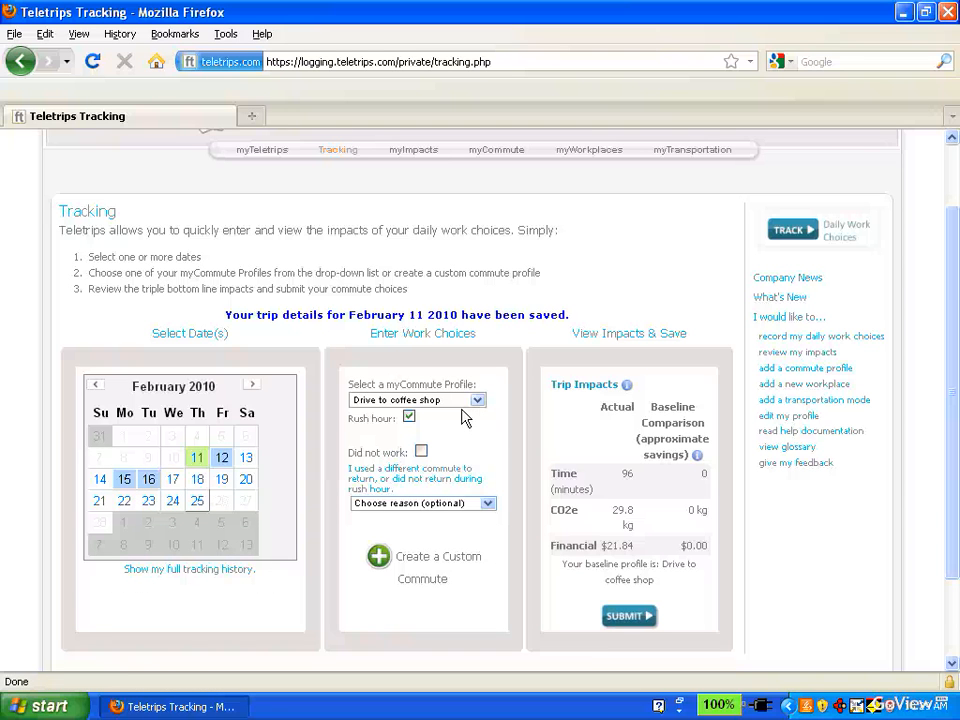
{"action": "left_click", "coordinate": [630, 616]}
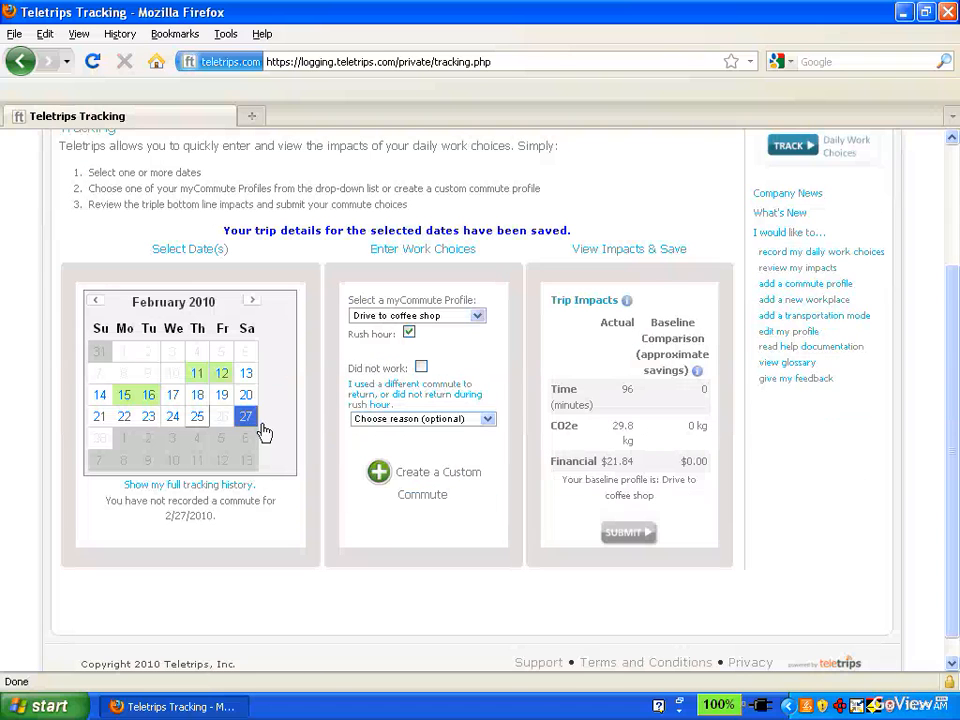
Record the "Telecommute from Home" profile for February 17, 18 and 19, 2010 and submit it.
{"action": "left_click", "coordinate": [222, 373]}
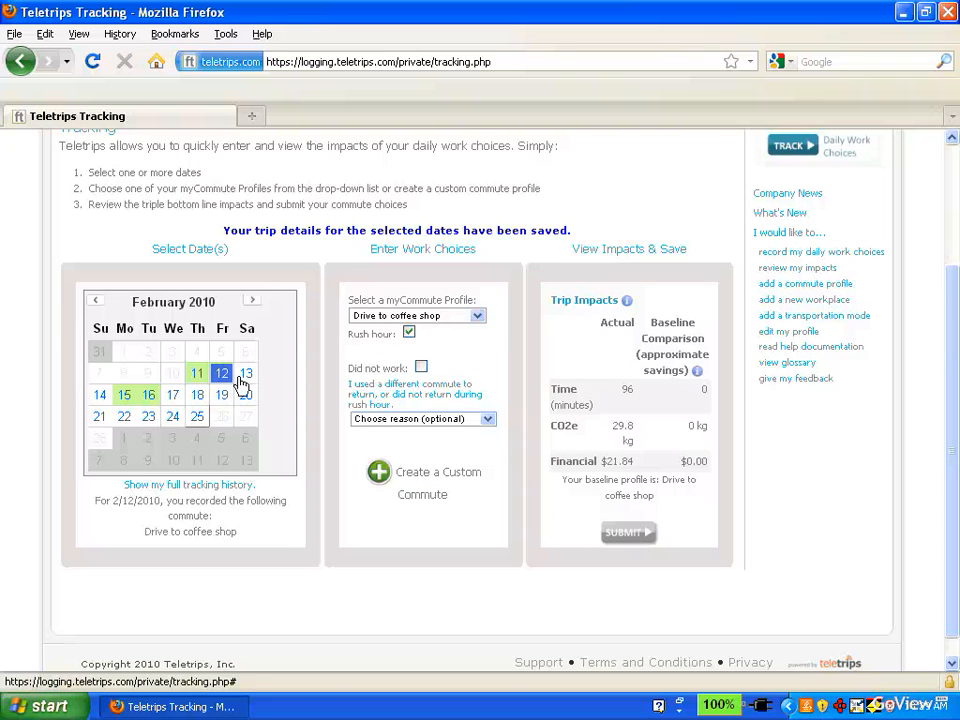
{"action": "left_click", "coordinate": [172, 397]}
{"action": "left_click", "coordinate": [126, 396]}
{"action": "left_click", "coordinate": [148, 396]}
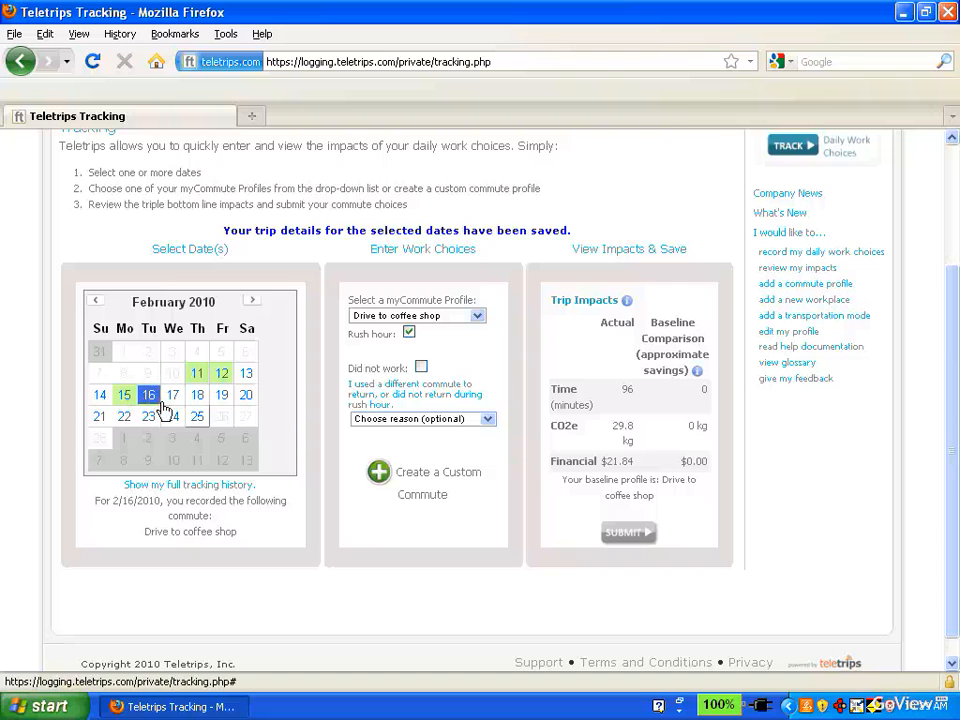
{"action": "left_click", "coordinate": [176, 398]}
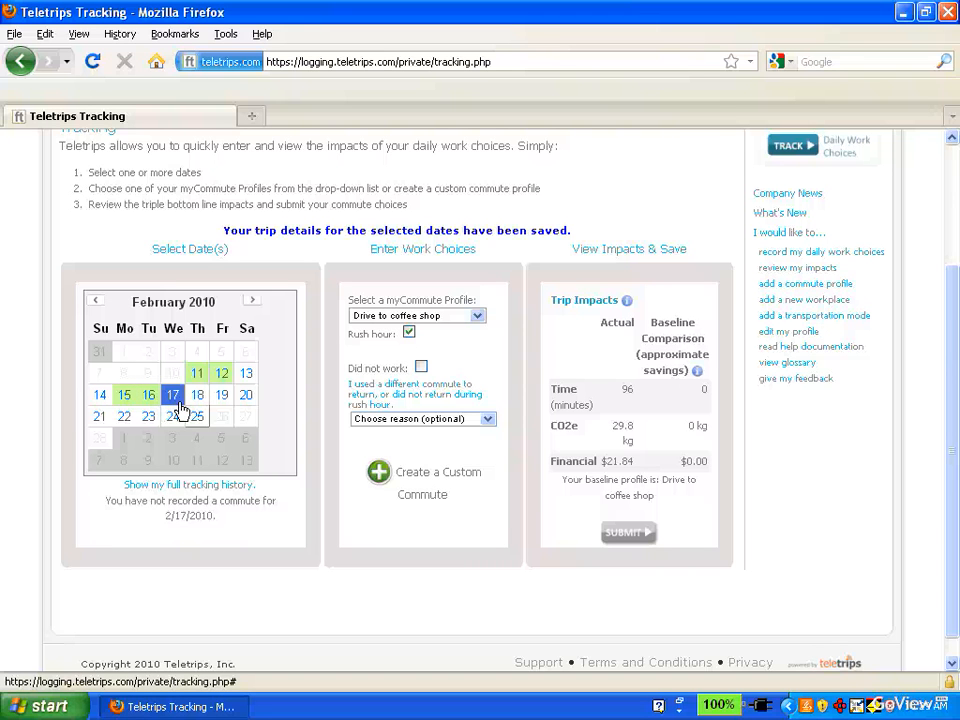
{"action": "left_click", "coordinate": [196, 398]}
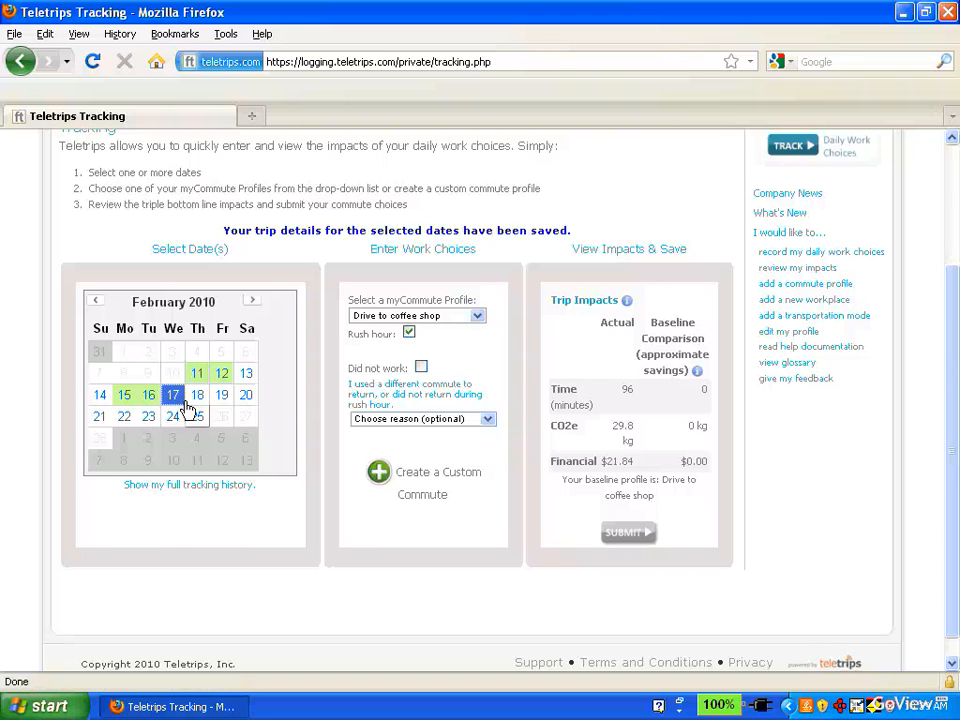
{"action": "left_click", "coordinate": [224, 400]}
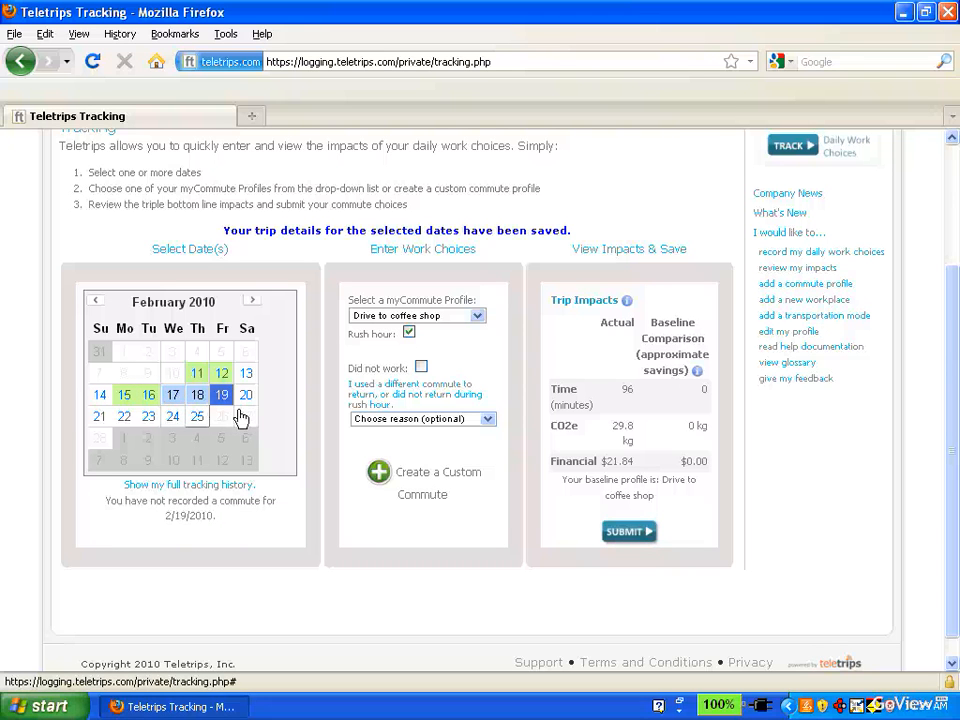
{"action": "left_click", "coordinate": [477, 315]}
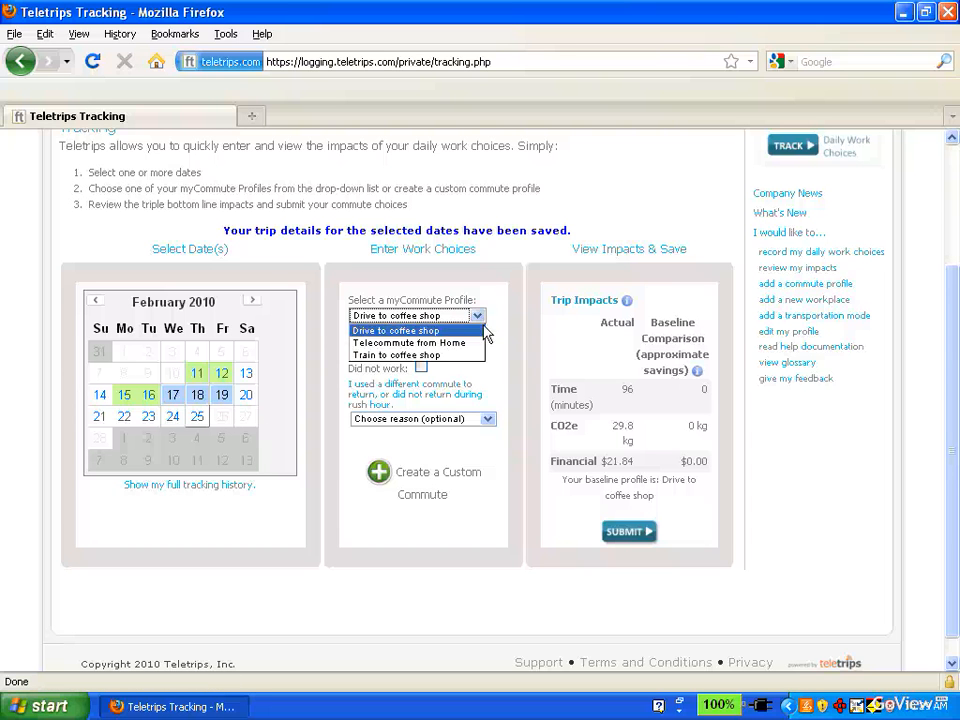
{"action": "left_click", "coordinate": [470, 340]}
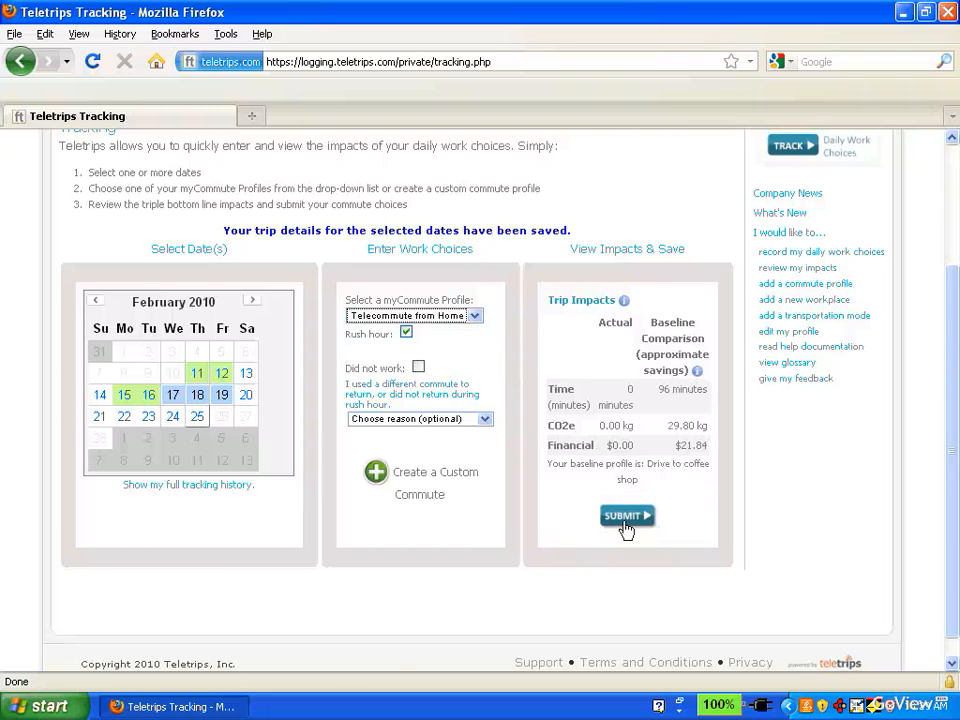
{"action": "left_click", "coordinate": [624, 524]}
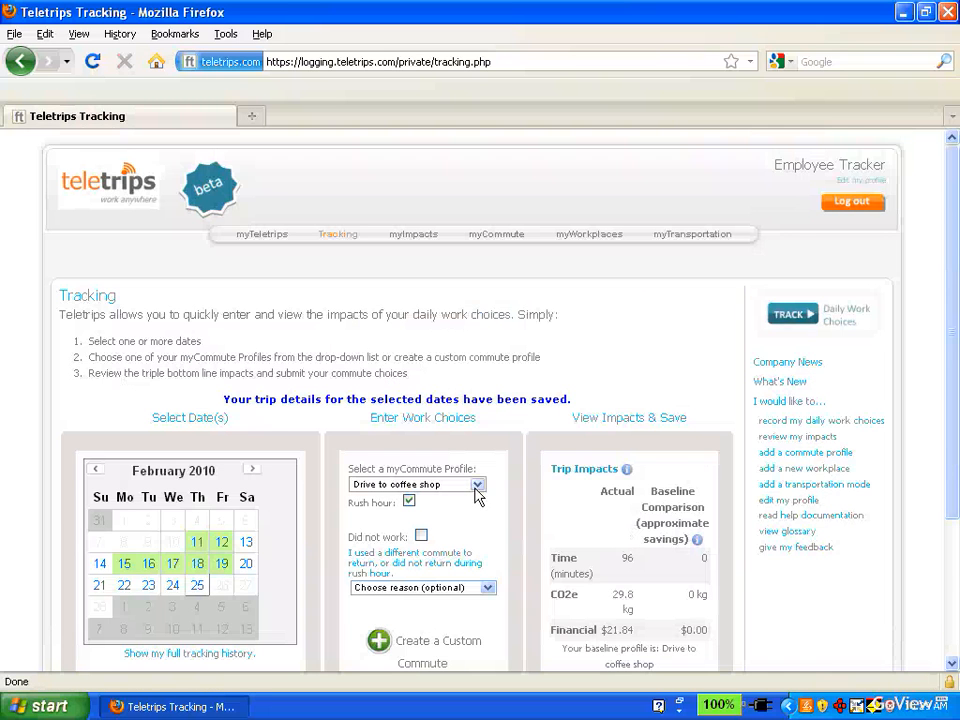
Preview the impacts of the "Telecommute from Home" and "Train to coffee shop" profiles, and record commutes for February 22 to 25, 2010.
{"action": "scroll", "coordinate": [277, 423], "scroll_direction": "down", "scroll_amount": 3}
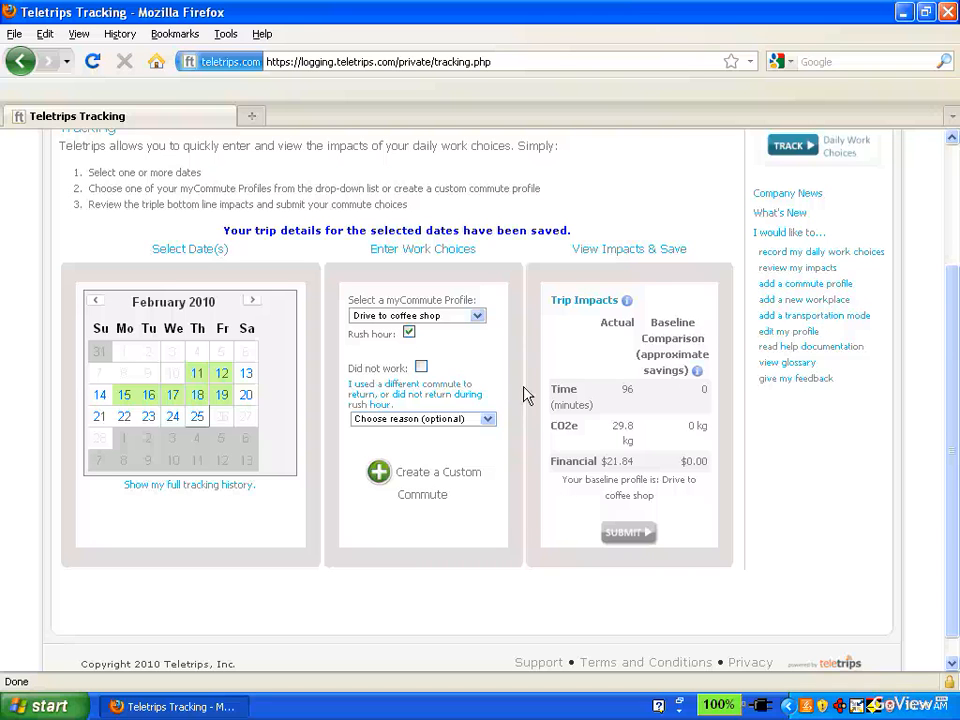
{"action": "left_click", "coordinate": [477, 315]}
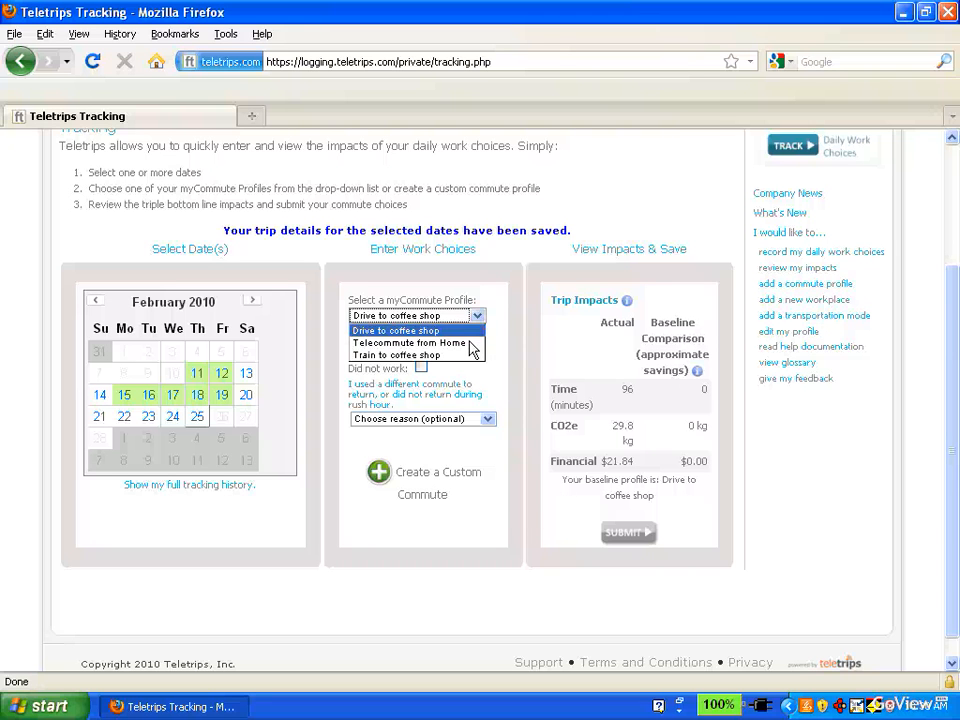
{"action": "left_click", "coordinate": [472, 345]}
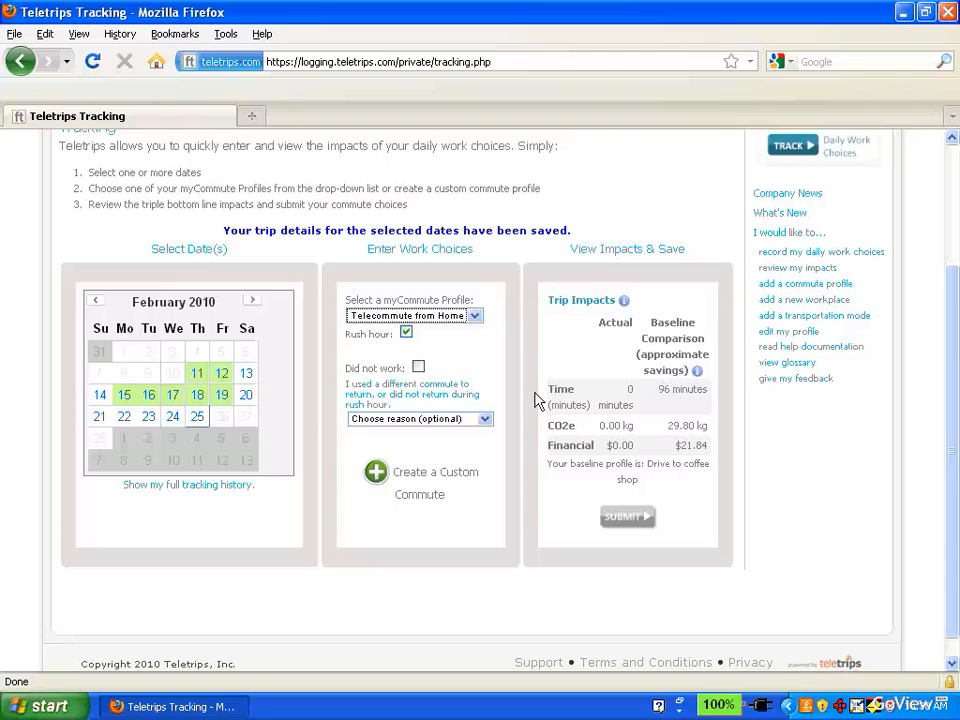
{"action": "left_click", "coordinate": [478, 318]}
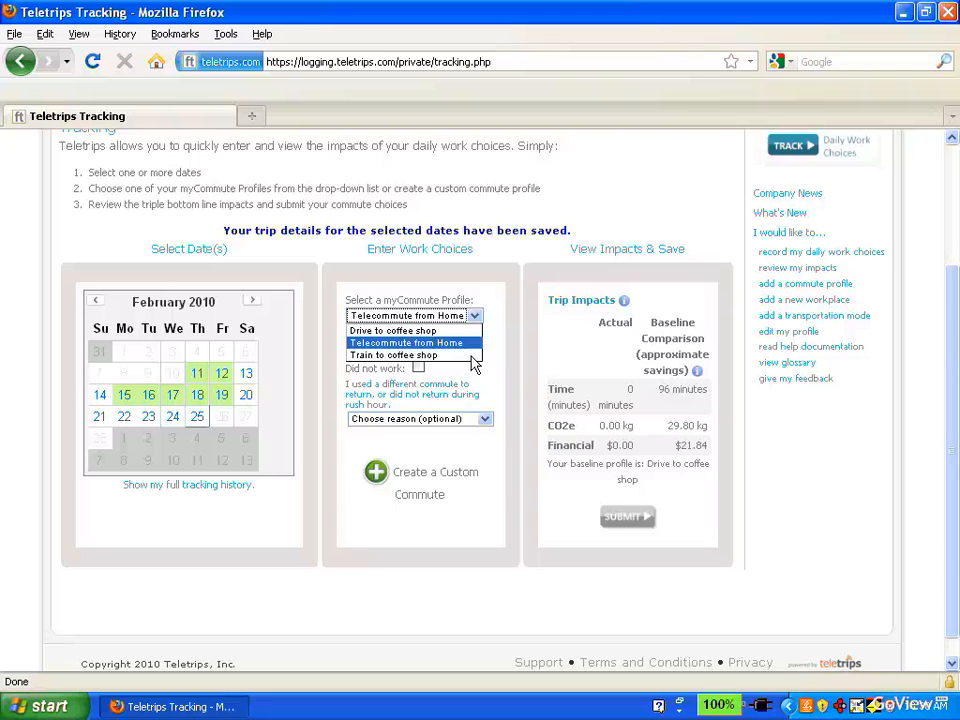
{"action": "left_click", "coordinate": [472, 356]}
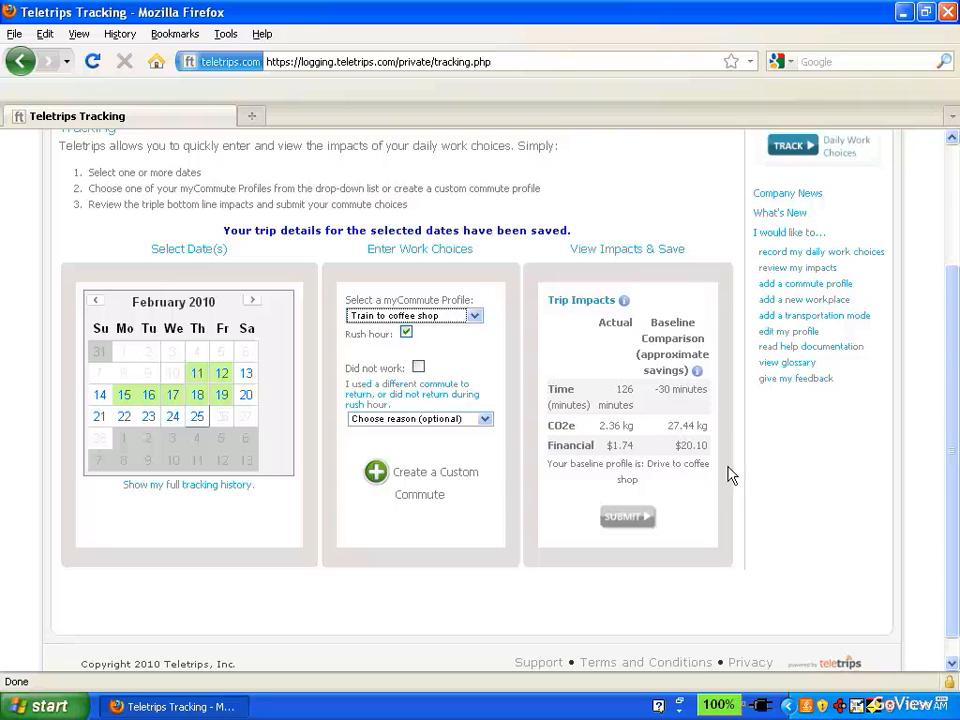
{"action": "left_click", "coordinate": [132, 419]}
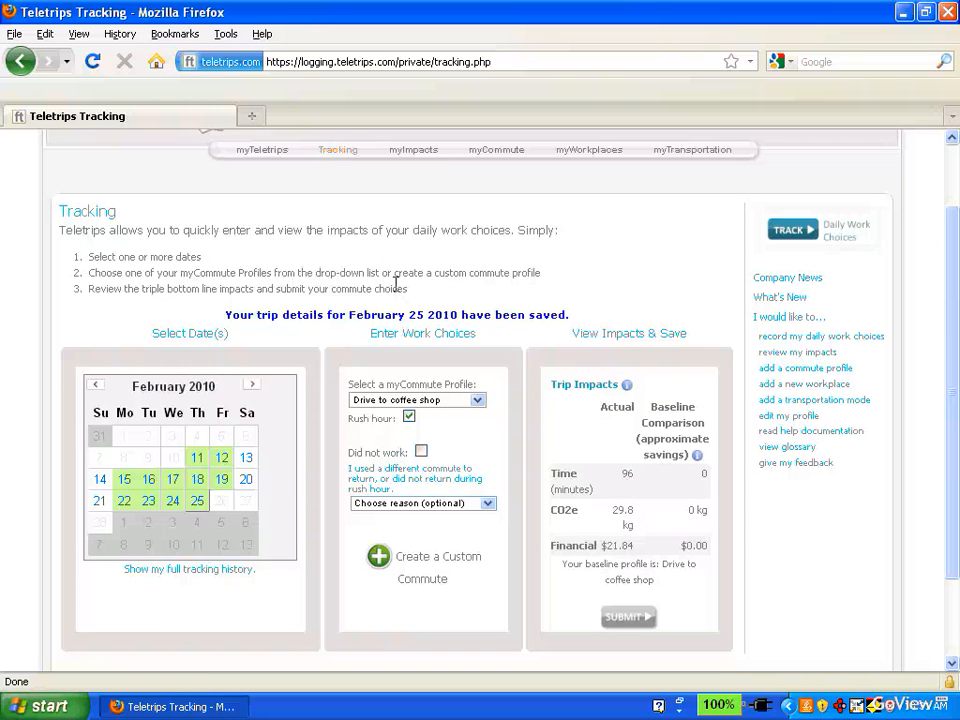
Open the personal impacts report and update the CO2e Emissions chart with My Baseline as the comparison group.
{"action": "left_click", "coordinate": [411, 152]}
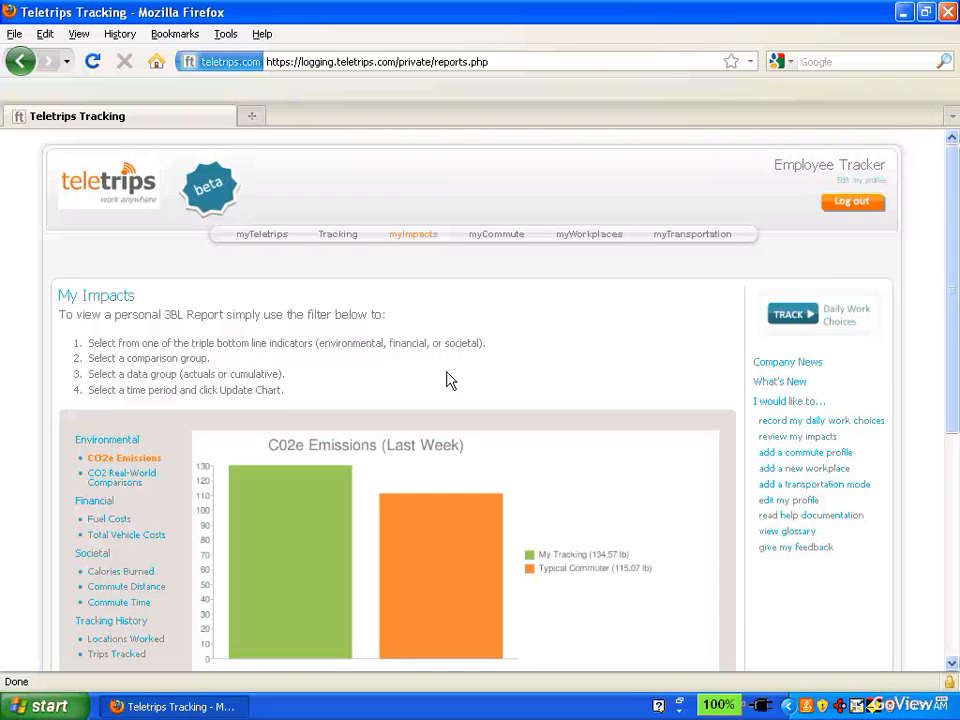
{"action": "scroll", "coordinate": [460, 383], "scroll_direction": "down", "scroll_amount": 2}
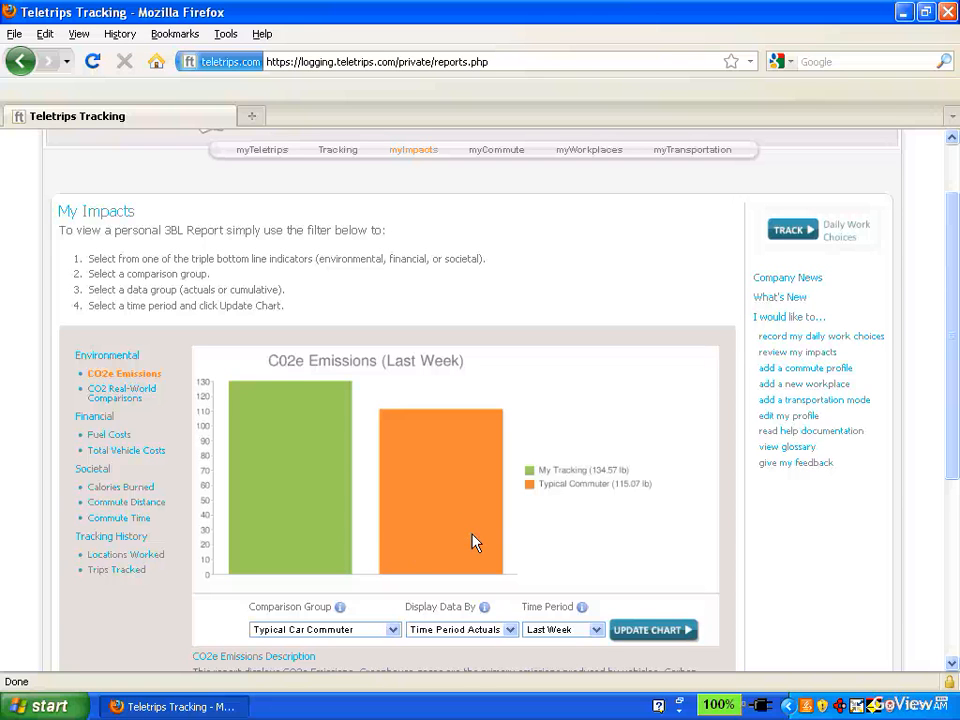
{"action": "left_click", "coordinate": [393, 630]}
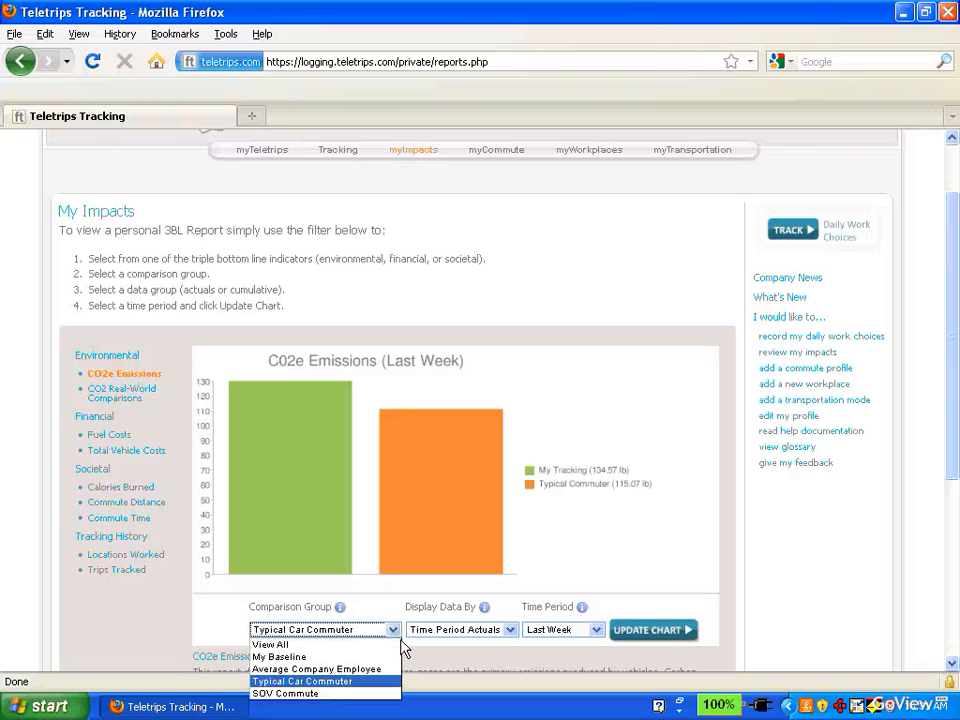
{"action": "left_click", "coordinate": [385, 657]}
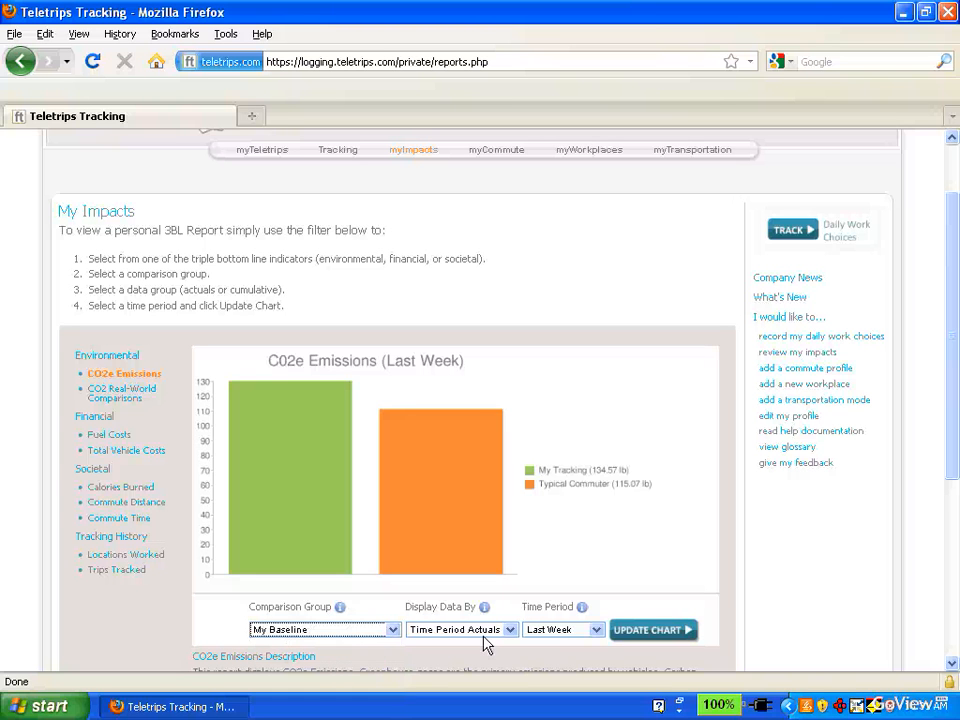
{"action": "left_click", "coordinate": [644, 650]}
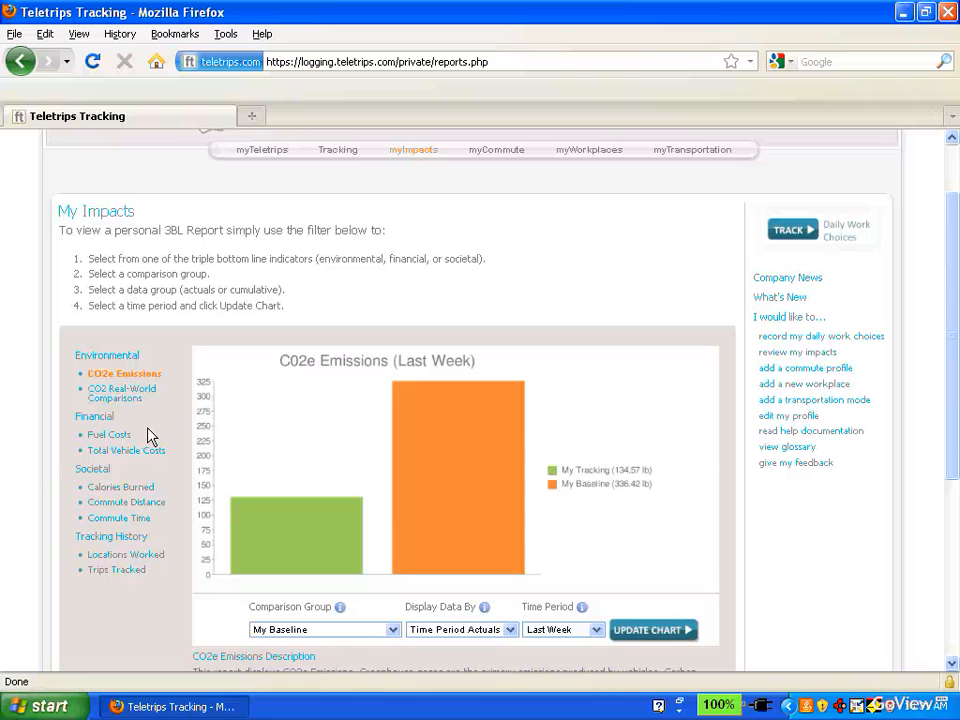
View the Fuel Costs and Calories Burned reports, and return to the CO2e Emissions report.
{"action": "left_click", "coordinate": [119, 443]}
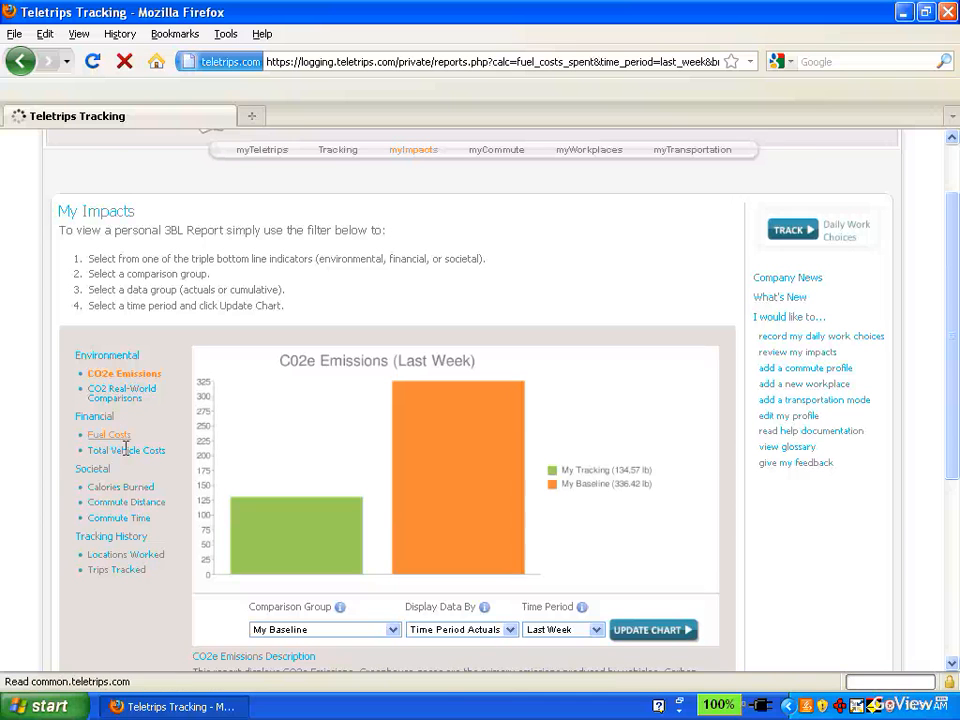
{"action": "scroll", "coordinate": [305, 525], "scroll_direction": "down", "scroll_amount": 2}
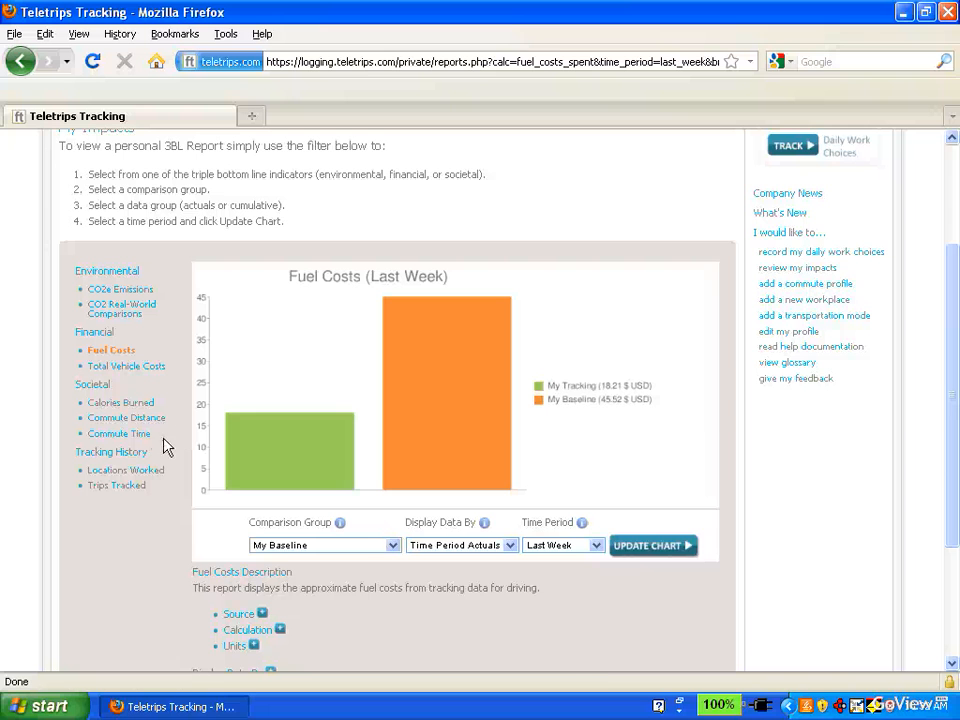
{"action": "left_click", "coordinate": [148, 404]}
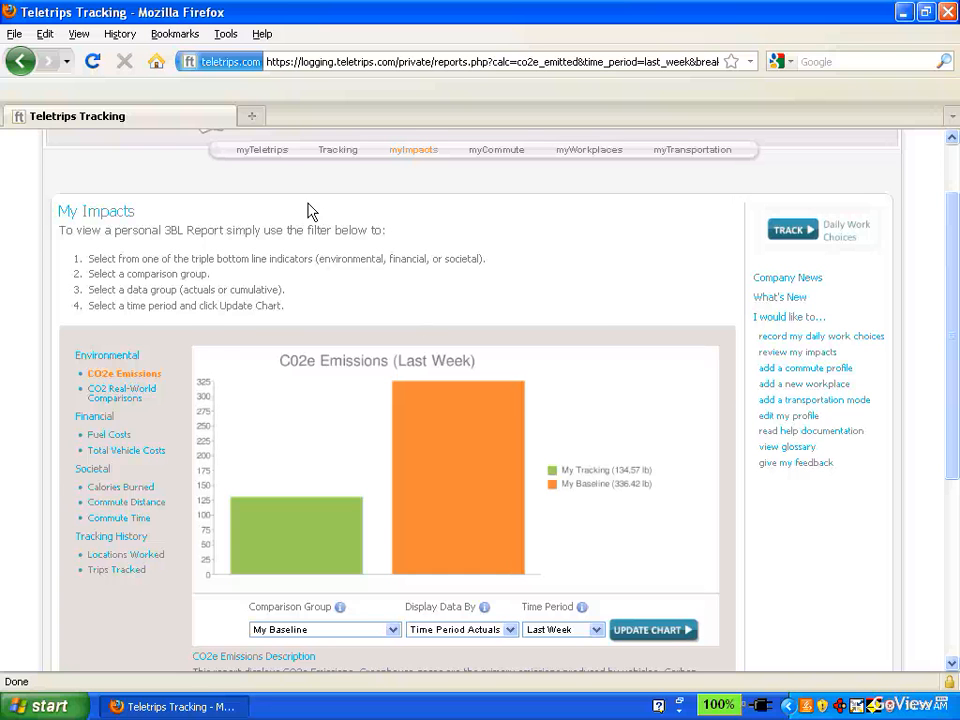
Return to the myTeletrips overview and review the savings summary and this month's CO2e Emissions chart.
{"action": "left_click", "coordinate": [266, 152]}
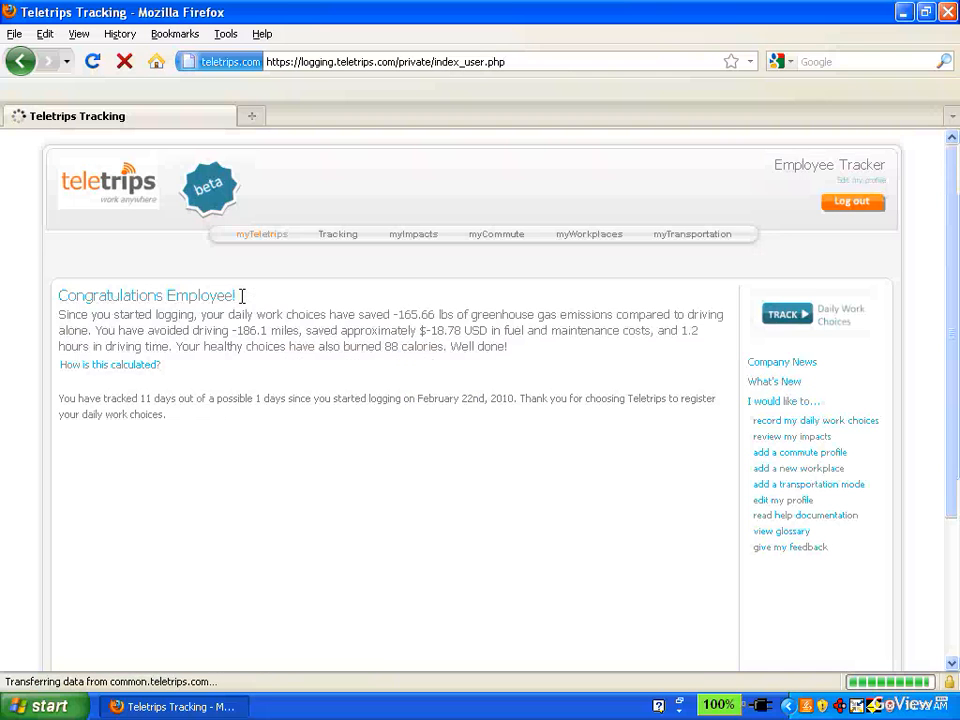
{"action": "scroll", "coordinate": [283, 493], "scroll_direction": "down", "scroll_amount": 2}
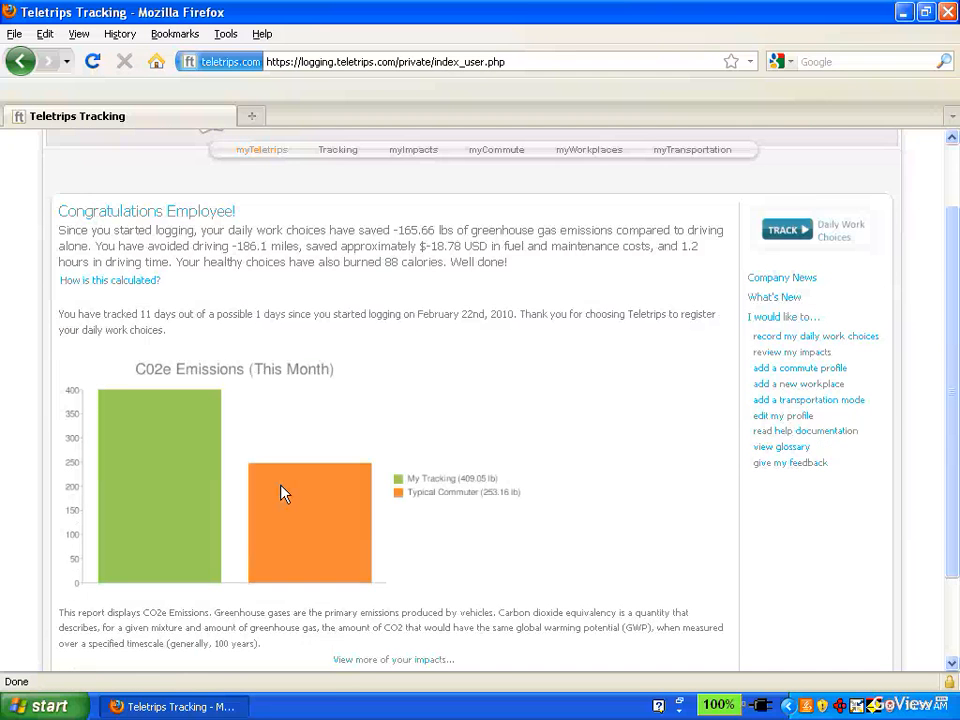
{"action": "scroll", "coordinate": [283, 493], "scroll_direction": "down", "scroll_amount": 2}
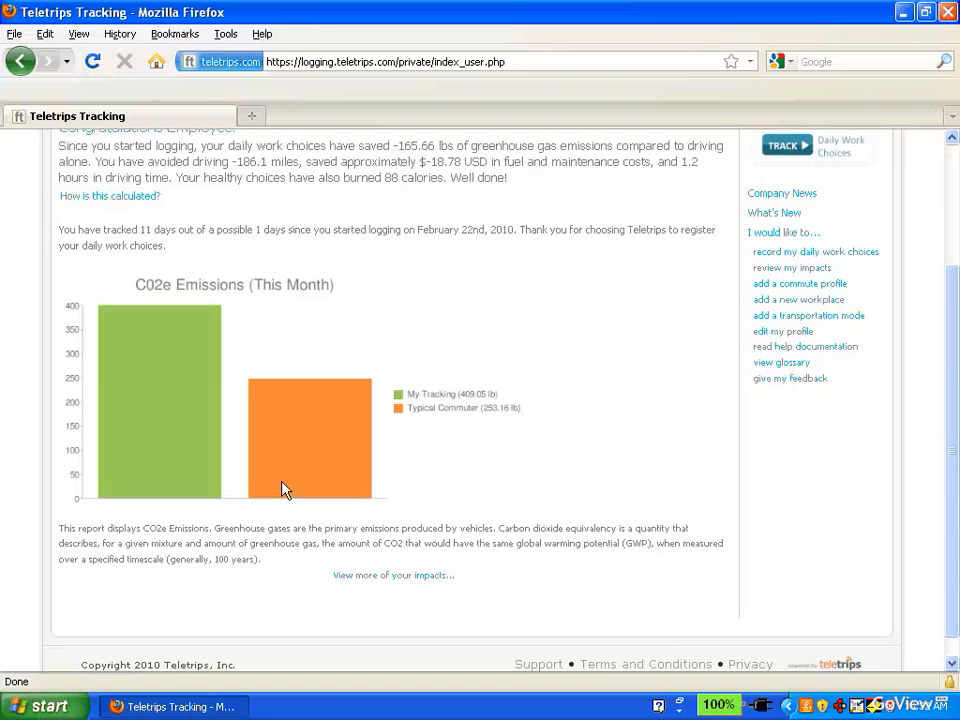